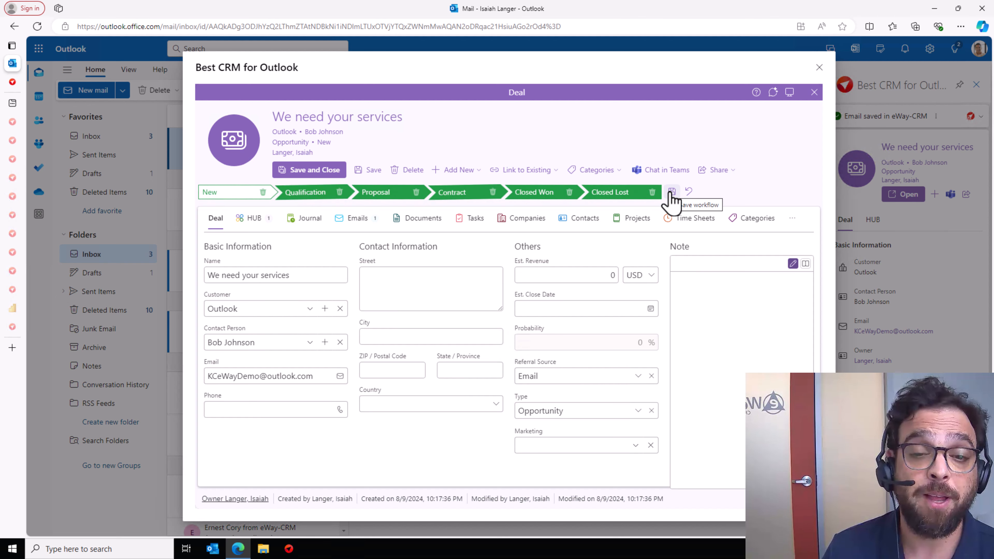
{"action": "left_click_drag", "start_coordinate": [298, 199], "coordinate": [319, 199]}
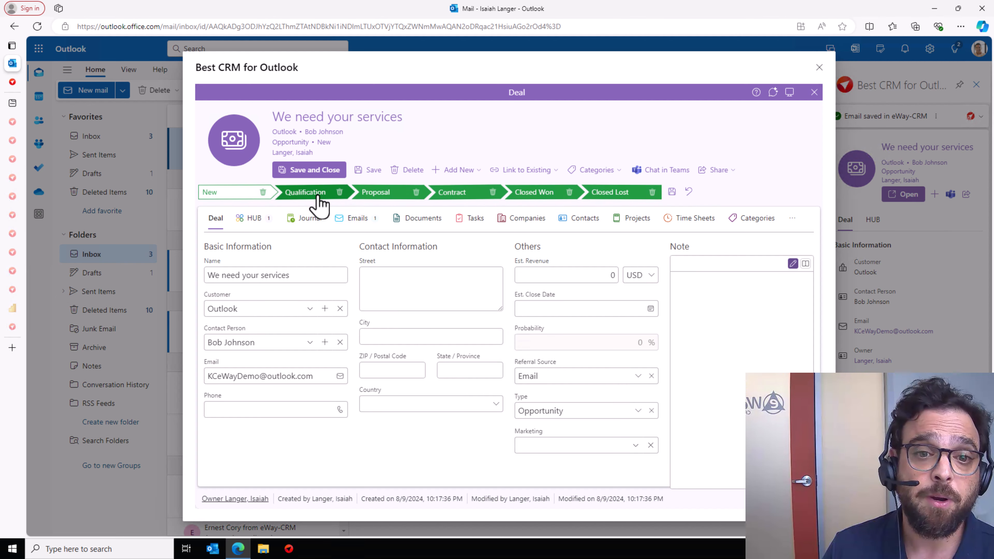
{"action": "left_click", "coordinate": [297, 194]}
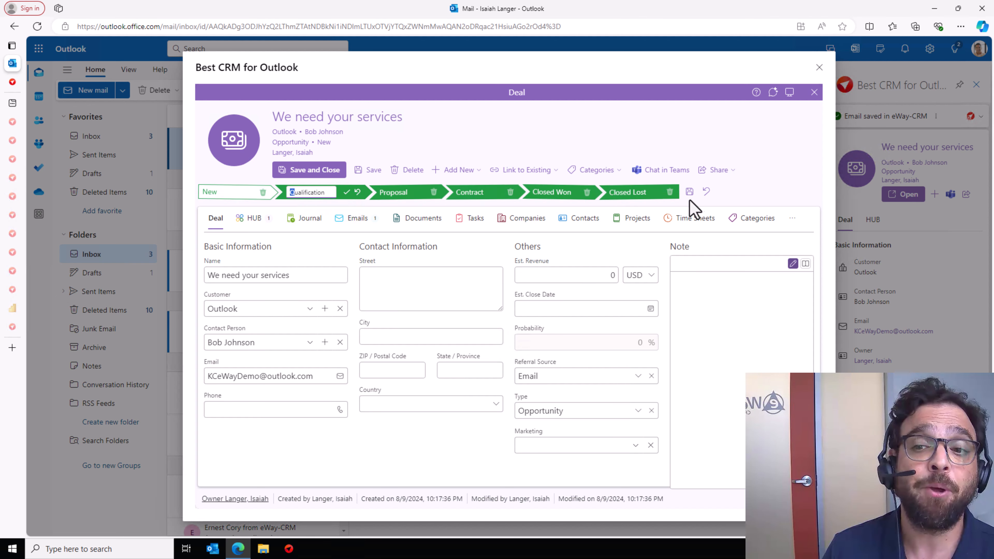
{"action": "left_click", "coordinate": [707, 192]}
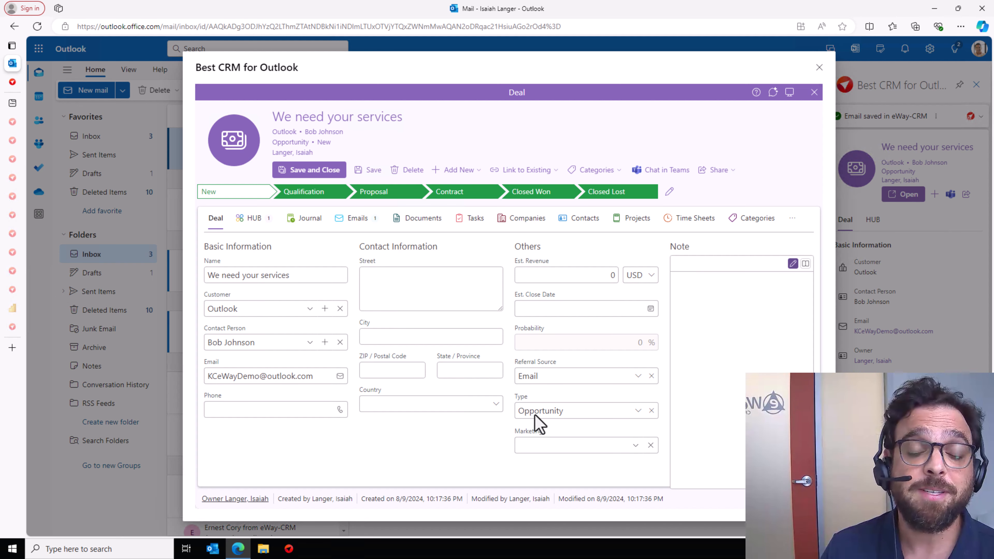
Switch the deal's type to Prospect, and return it to Opportunity
{"action": "left_click", "coordinate": [545, 411]}
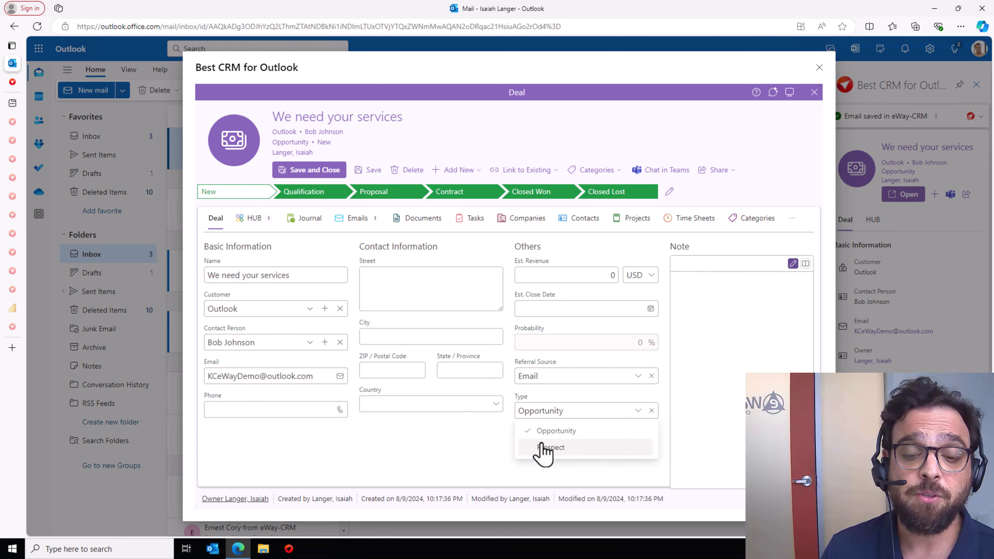
{"action": "left_click", "coordinate": [544, 450]}
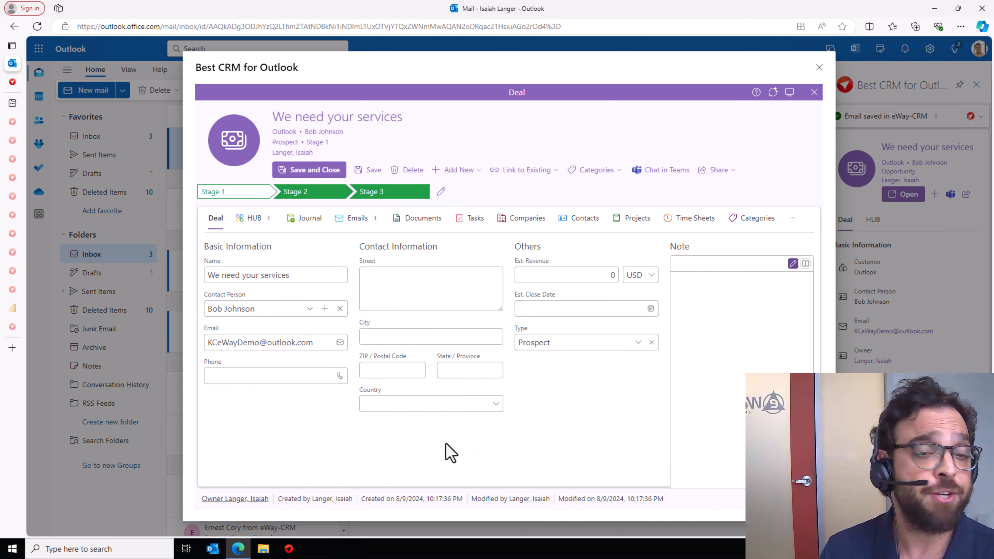
{"action": "left_click", "coordinate": [588, 355]}
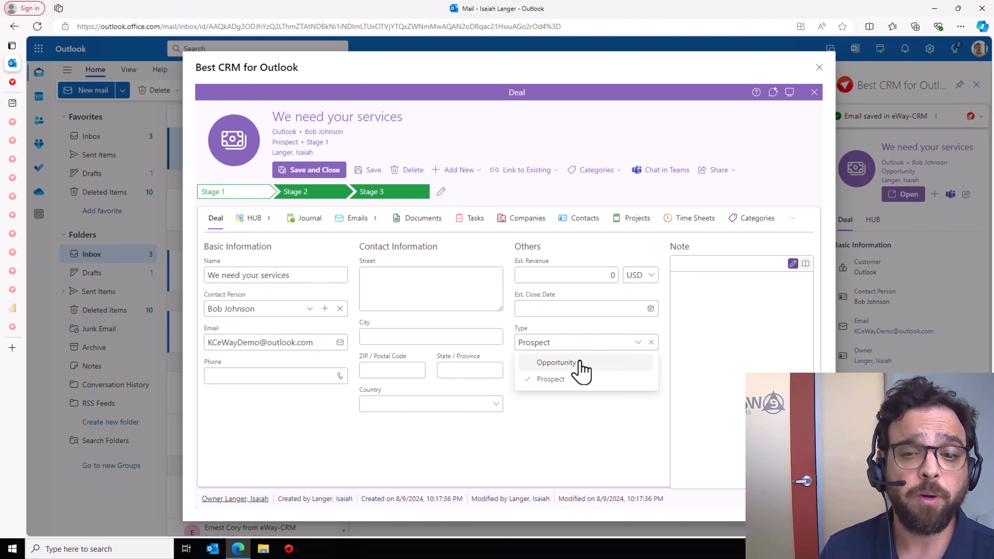
{"action": "left_click", "coordinate": [577, 364]}
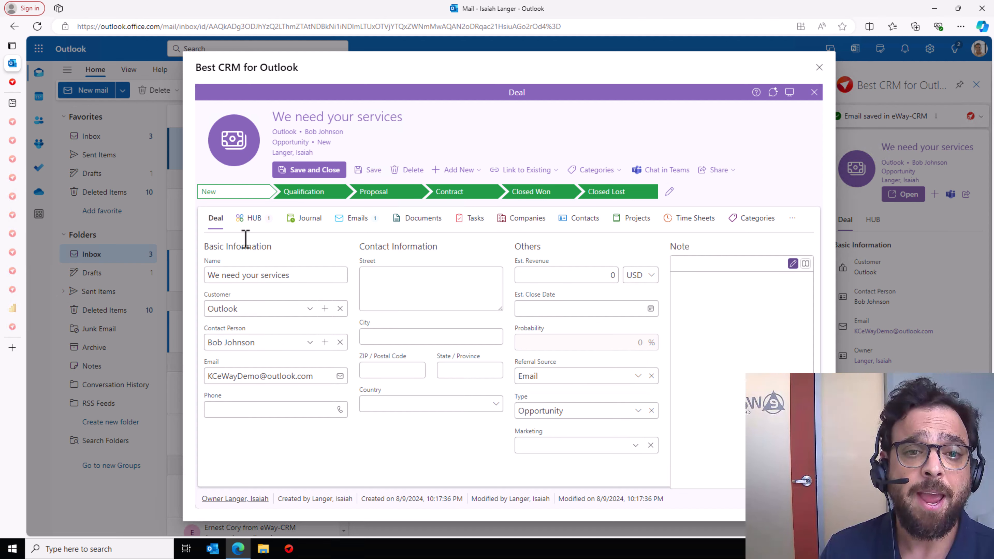
Rename the deal with the contact's first name followed by "Deal", clear its customer, and save it
{"action": "left_click_drag", "start_coordinate": [316, 279], "coordinate": [84, 266]}
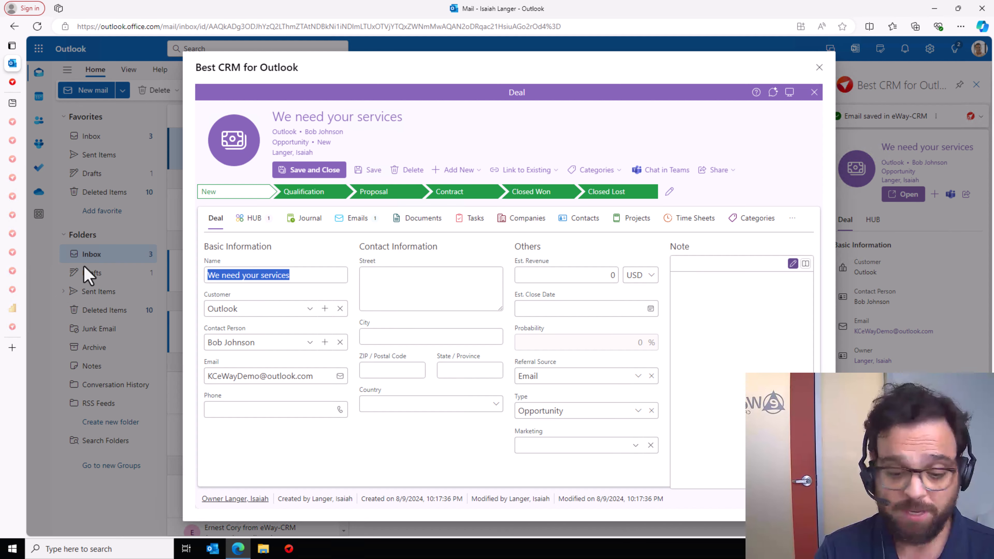
{"action": "type", "text": "Bob Deal"}
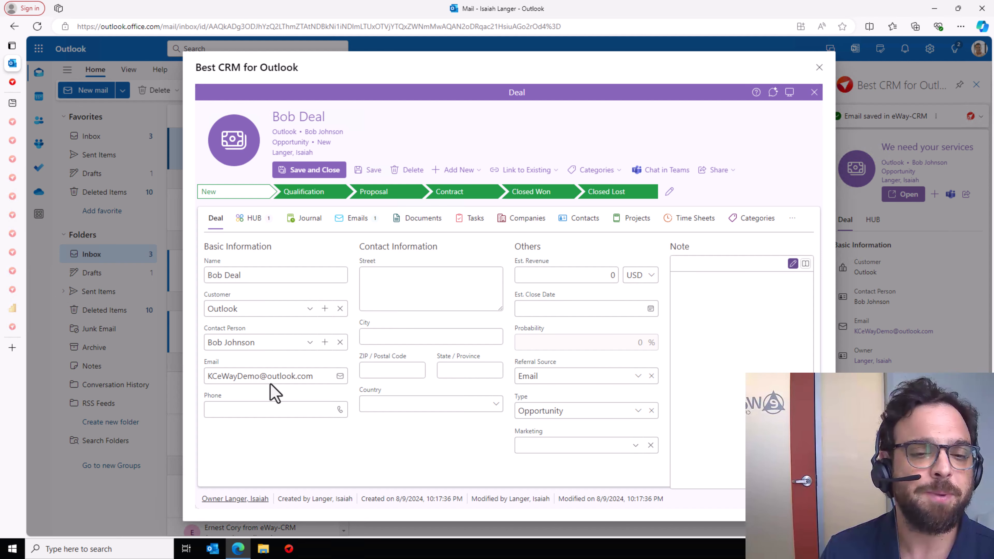
{"action": "left_click", "coordinate": [339, 308]}
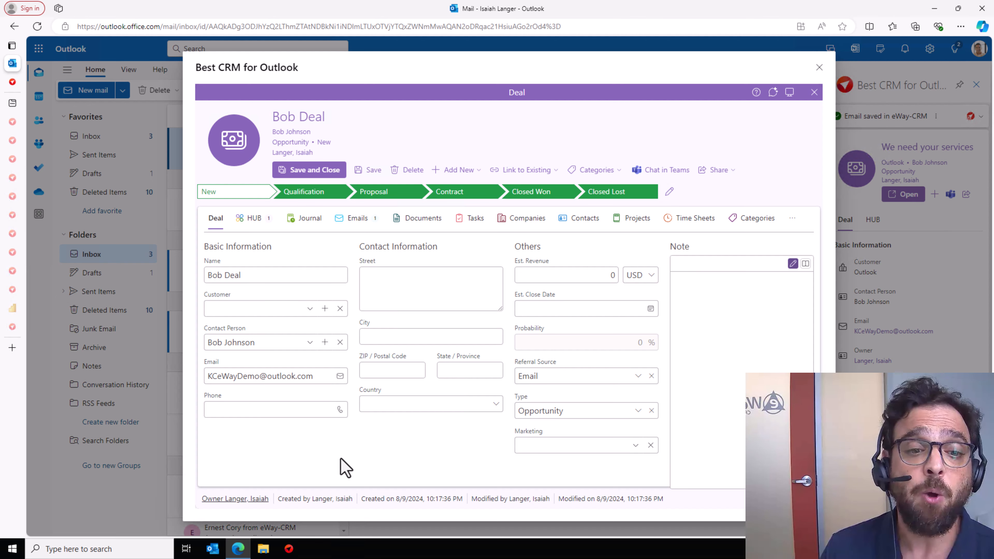
{"action": "left_click", "coordinate": [380, 173]}
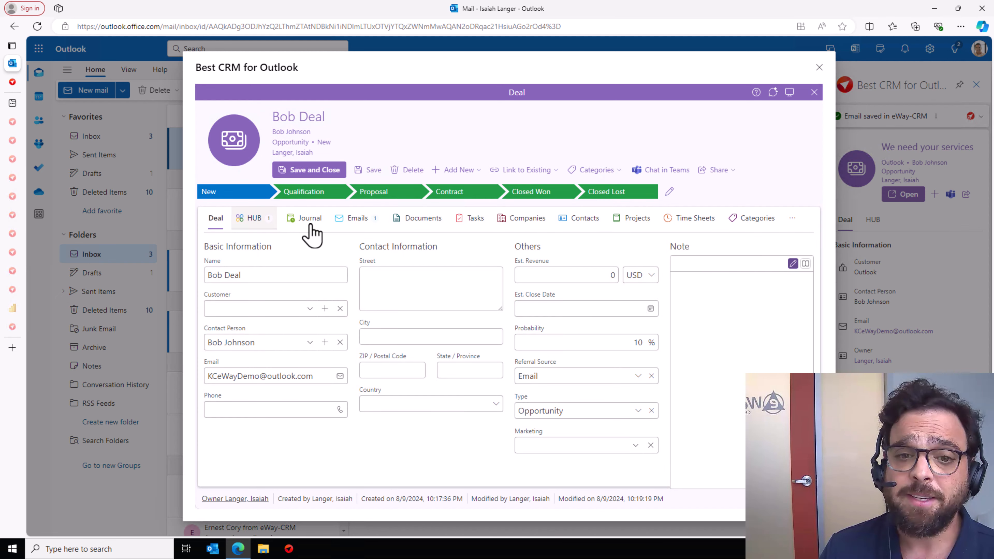
Review the deal's linked emails and its HUB history
{"action": "left_click", "coordinate": [338, 233]}
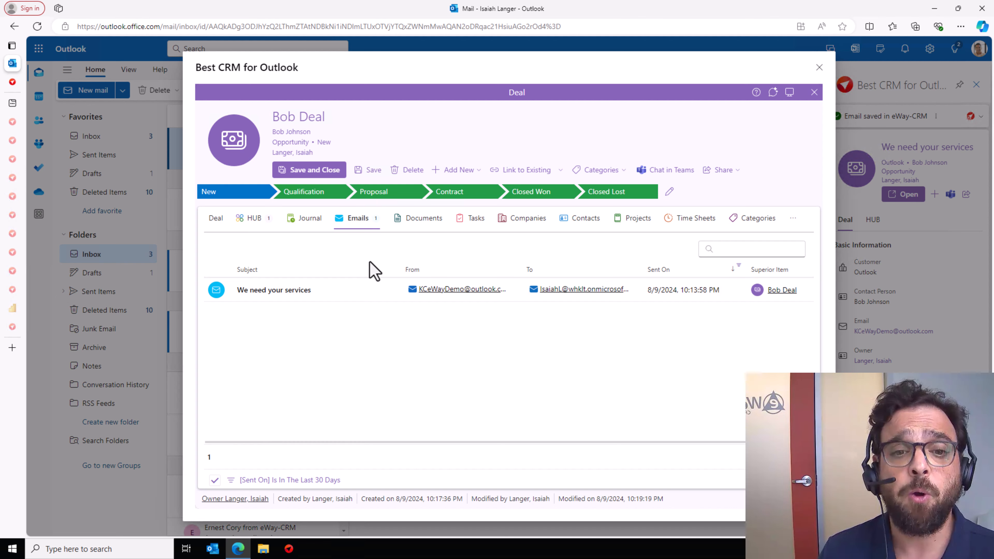
{"action": "left_click", "coordinate": [247, 225]}
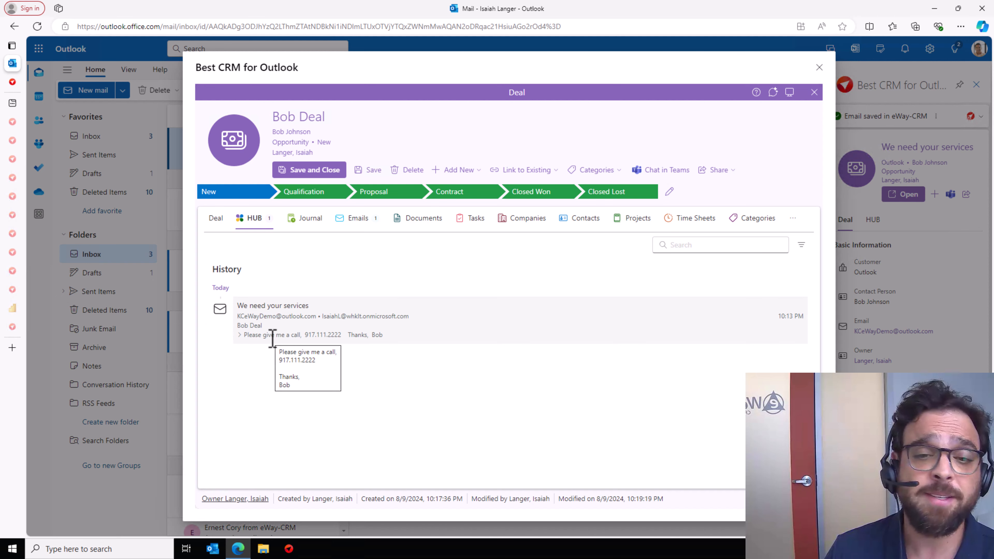
Create a Call journal for the deal, with "CAll with" plus the contact's first name as subject and "adfdafa" as the first note line
{"action": "left_click", "coordinate": [453, 177]}
{"action": "left_click", "coordinate": [464, 191]}
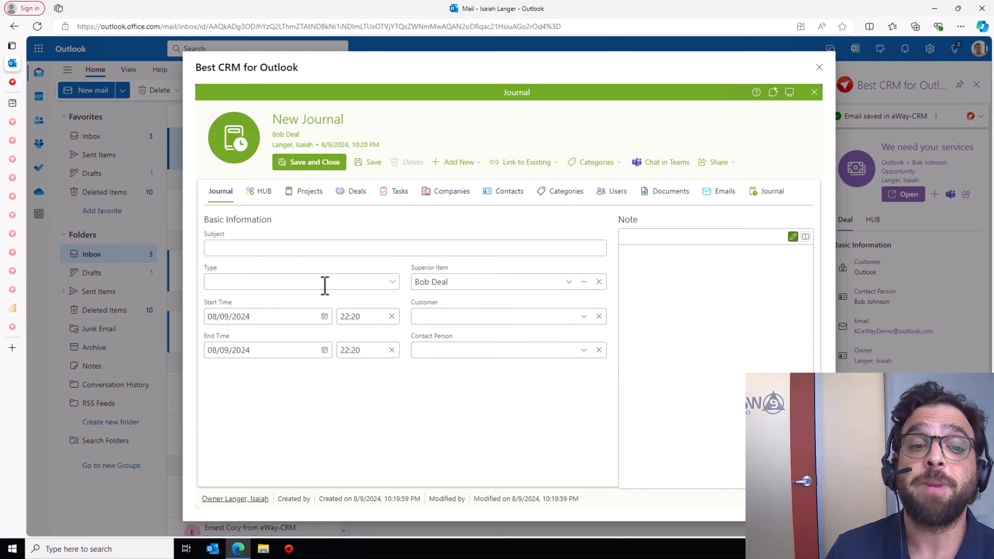
{"action": "left_click", "coordinate": [269, 284]}
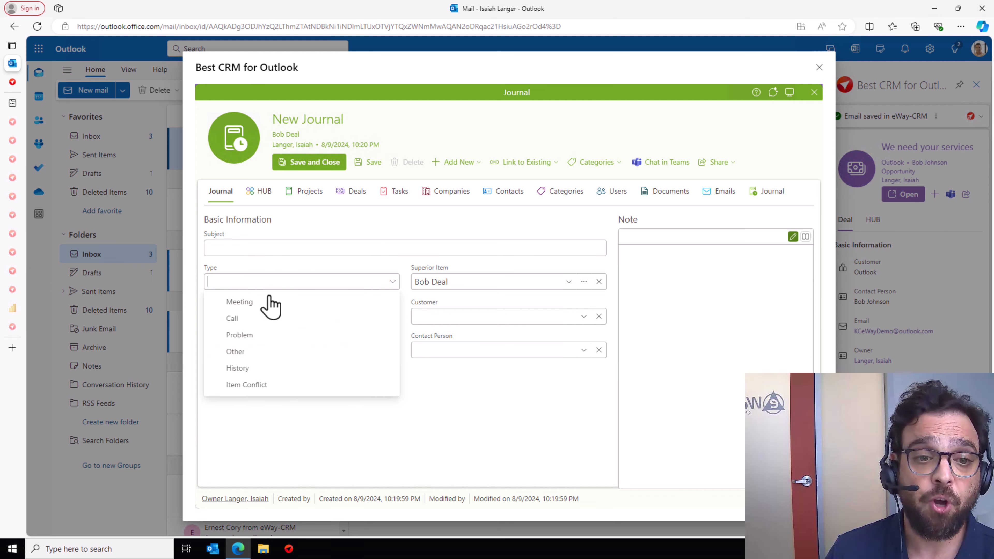
{"action": "left_click", "coordinate": [262, 321]}
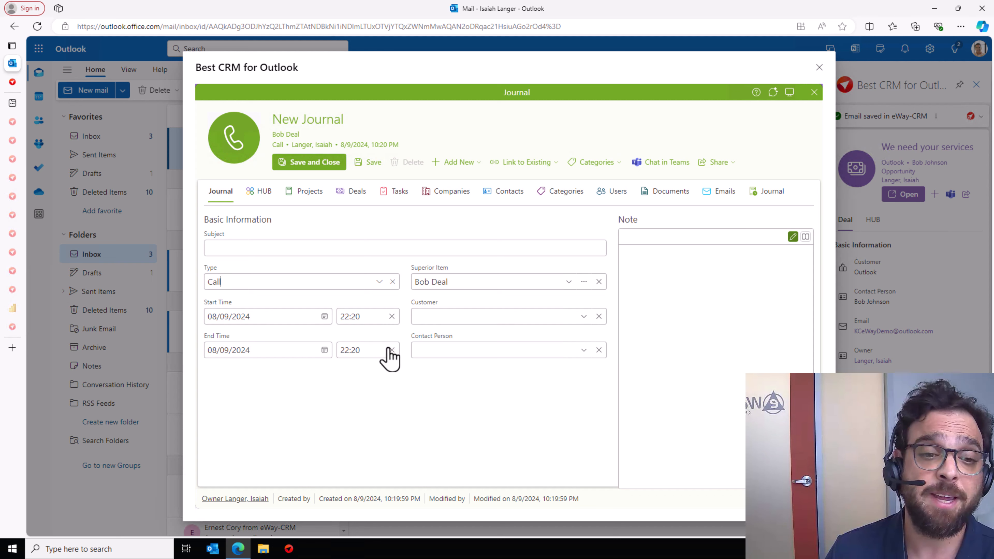
{"action": "left_click", "coordinate": [318, 247]}
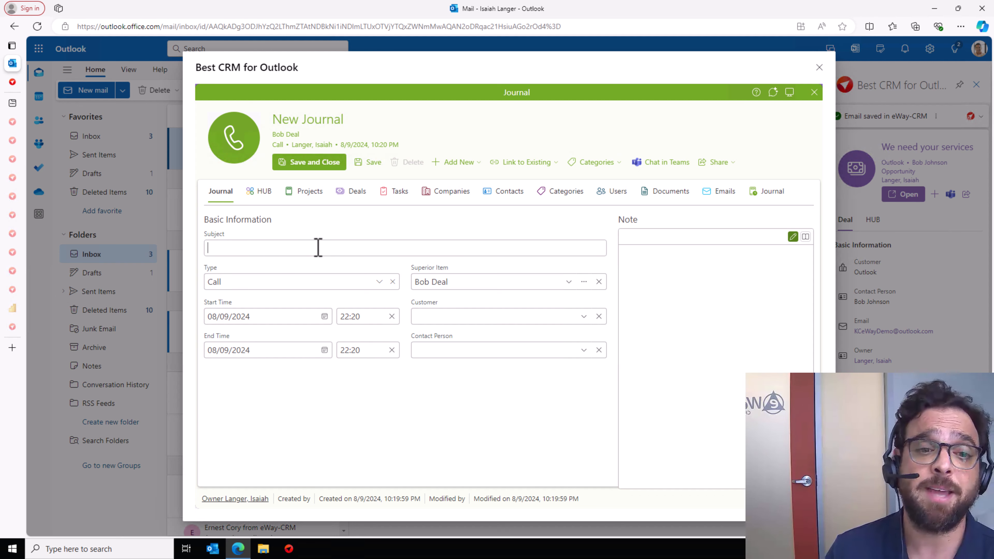
{"action": "type", "text": "CAll iw"}
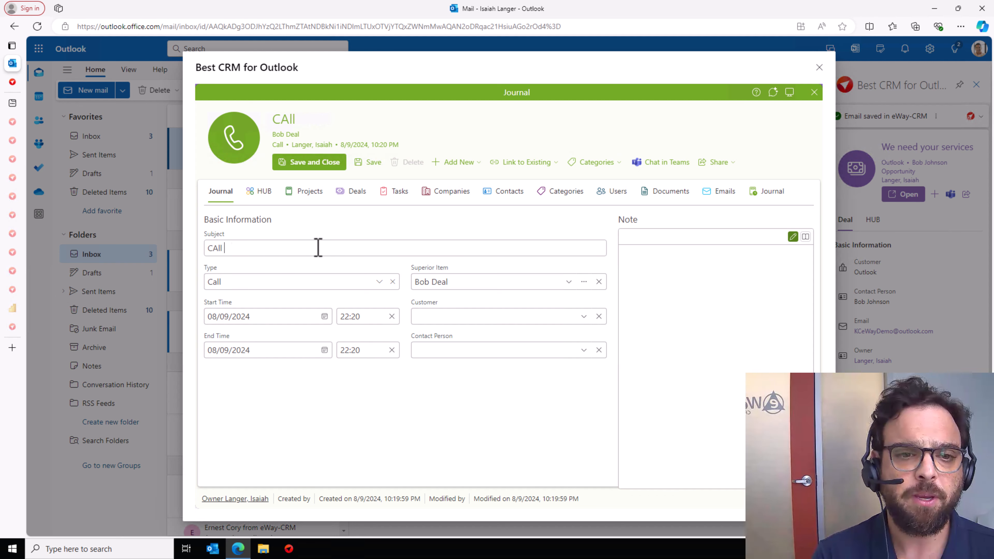
{"action": "key", "text": "BackSpace"}
{"action": "key", "text": "BackSpace"}
{"action": "type", "text": "with B"}
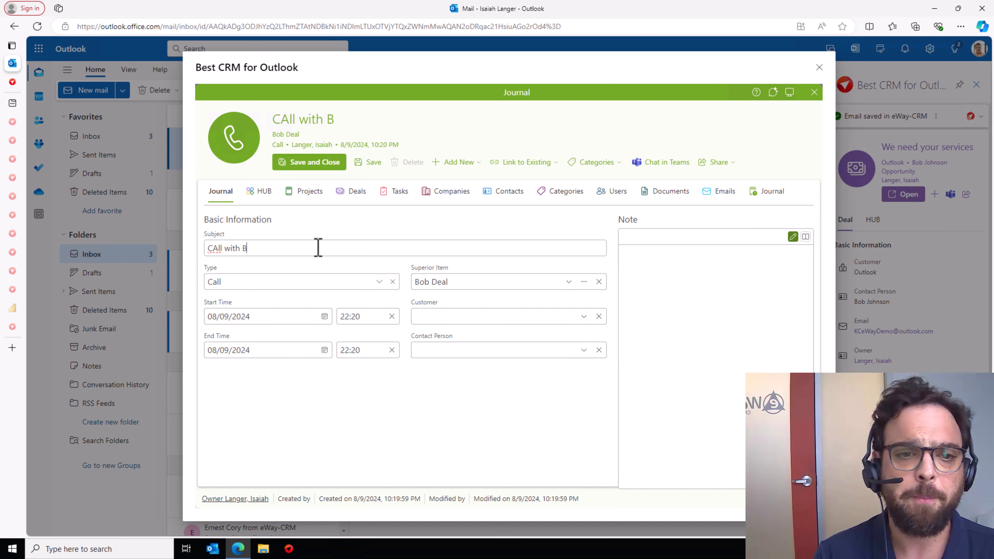
{"action": "type", "text": "obadfdafa"}
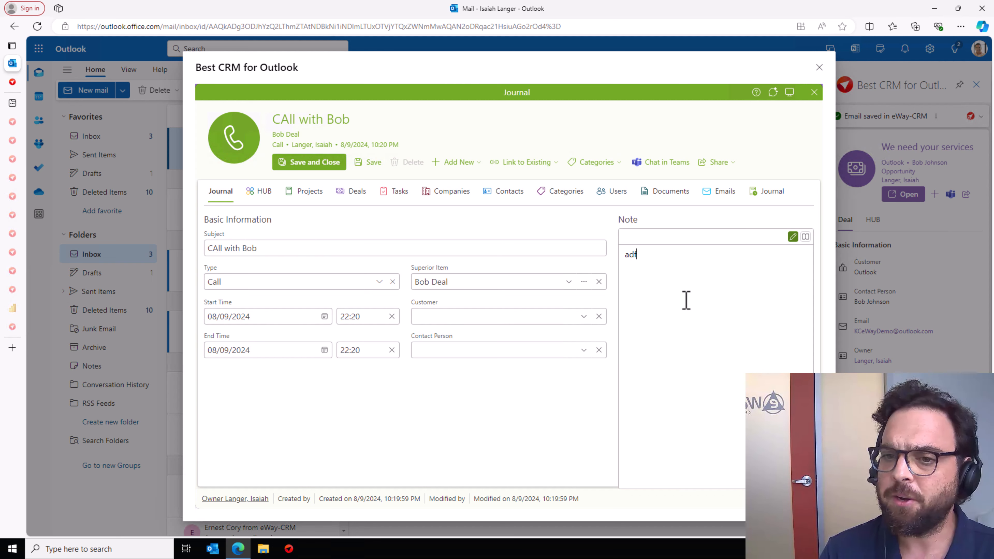
Add the note lines "afasdfaafa", "$10k deal", "closing EOM" and "send him a proposal", and save the journal
{"action": "key", "text": "Return"}
{"action": "type", "text": "afasdfaafa"}
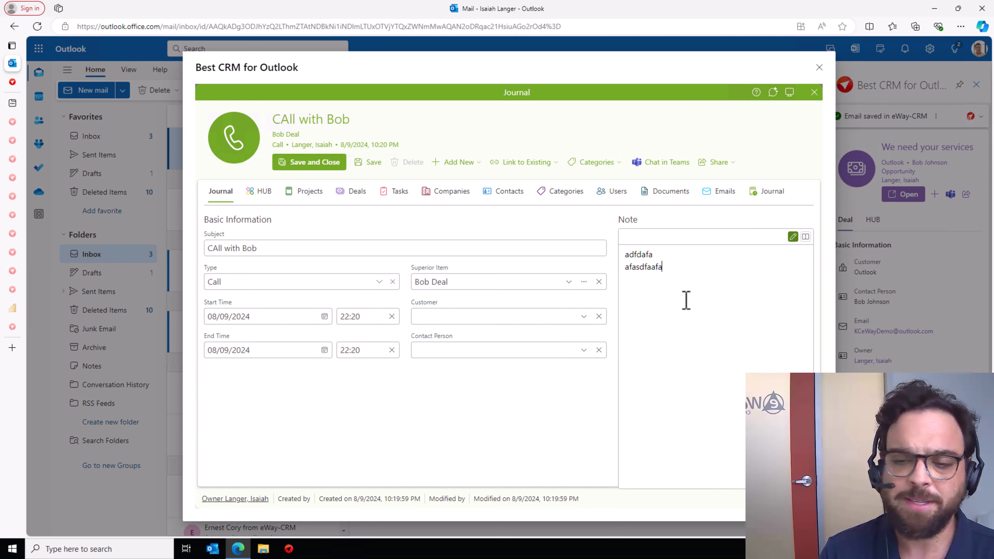
{"action": "key", "text": "Return"}
{"action": "type", "text": "$1"}
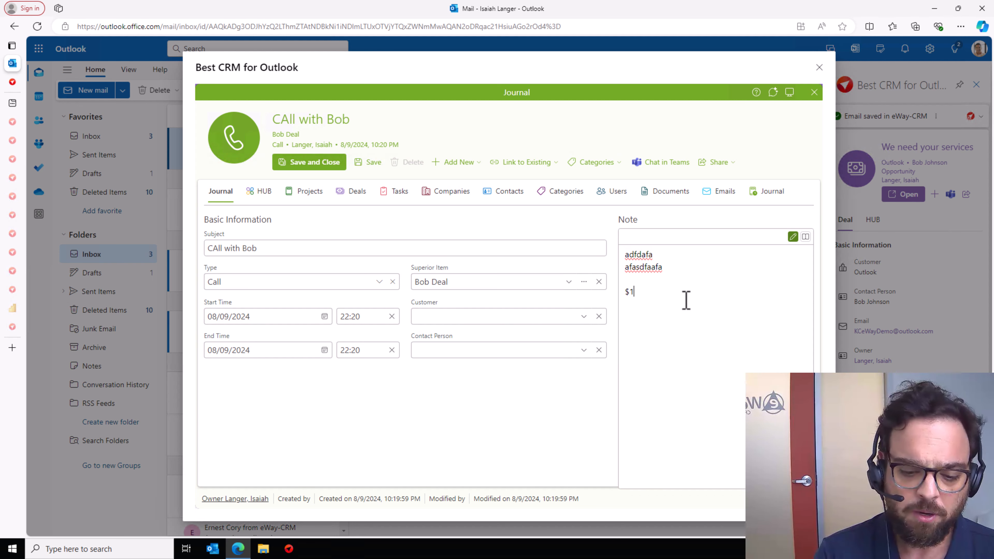
{"action": "type", "text": "0k dea"}
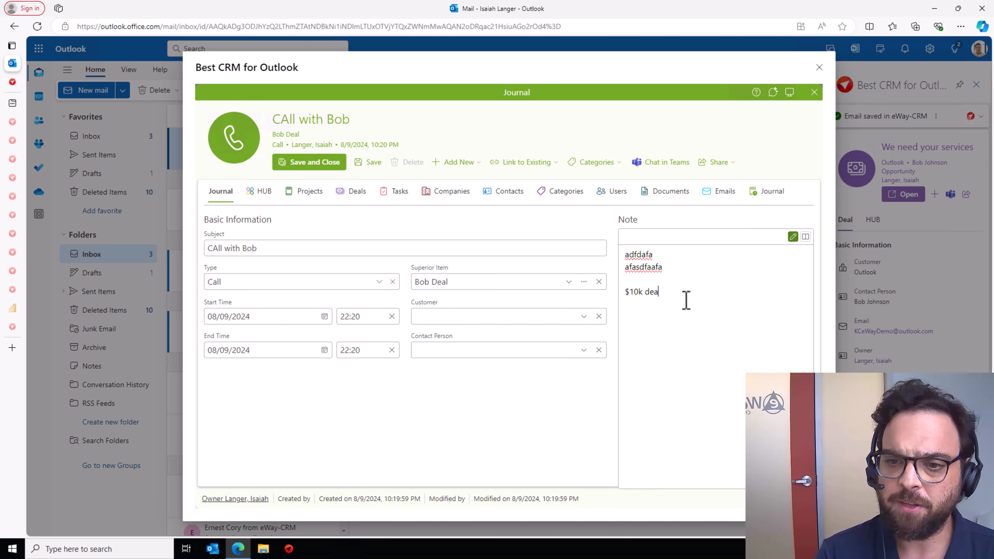
{"action": "type", "text": "l closing EOM"}
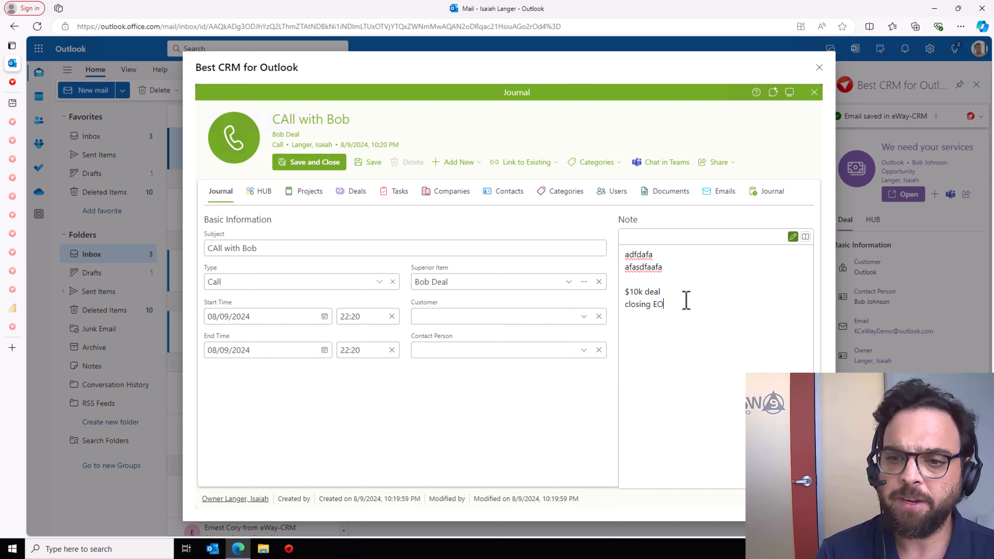
{"action": "key", "text": "Return"}
{"action": "type", "text": "send a"}
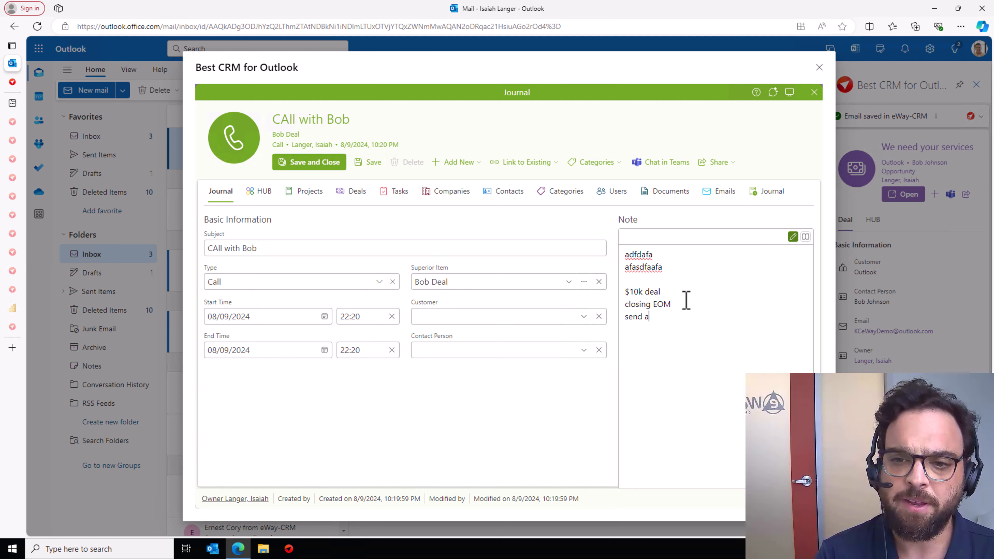
{"action": "type", "text": "him aproposal"}
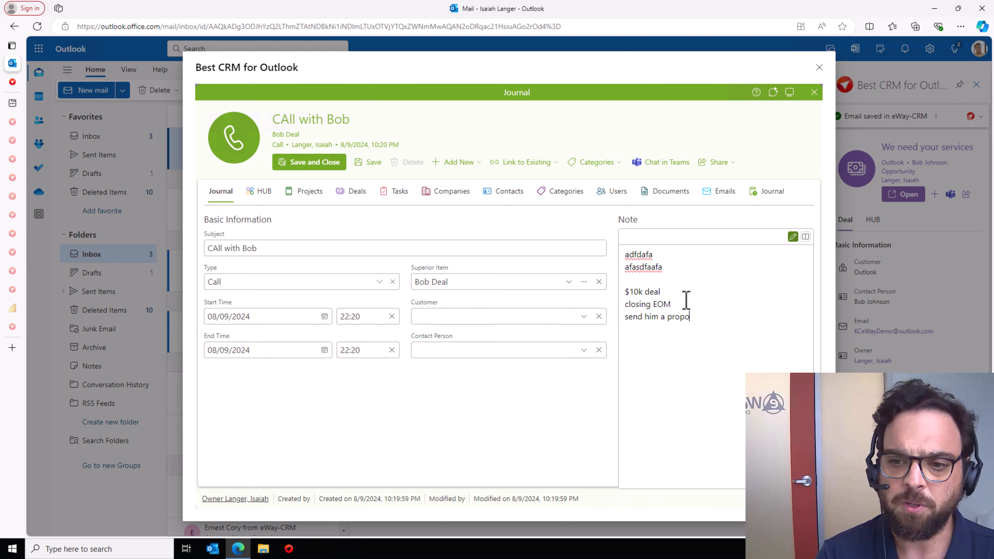
{"action": "left_click", "coordinate": [353, 163]}
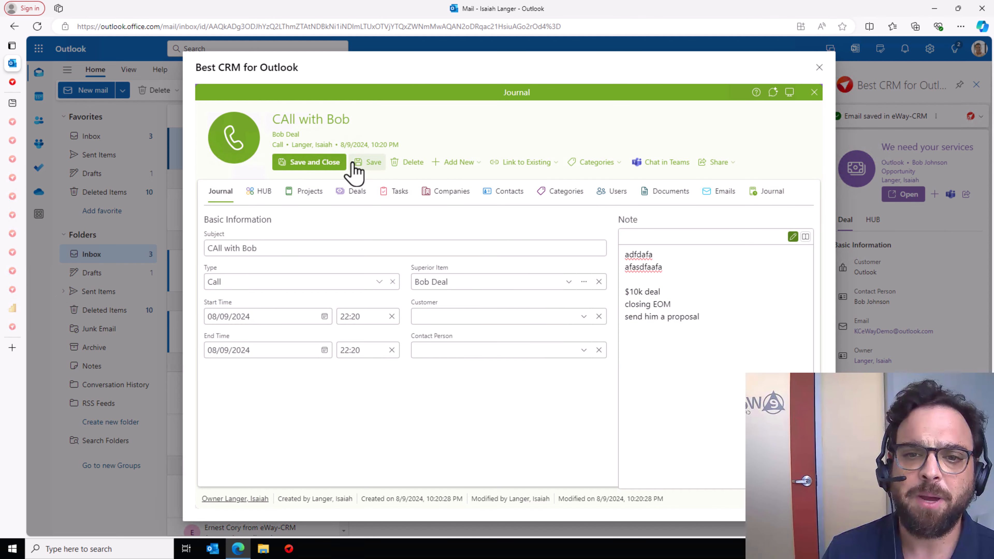
Add a task from the journal about building the contact's proposal, naming the contact in the subject, with a due date of 08/12/2024
{"action": "left_click", "coordinate": [457, 162]}
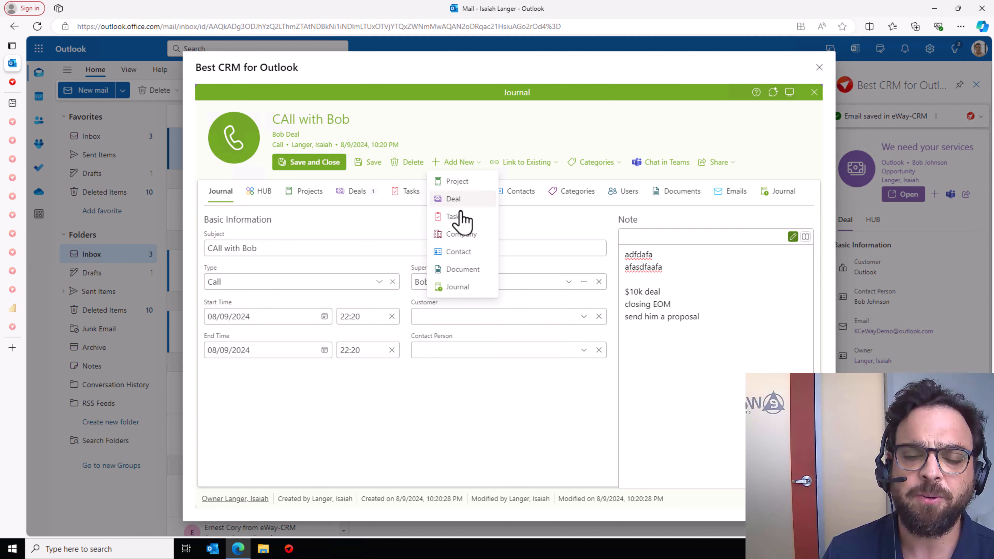
{"action": "left_click", "coordinate": [456, 217]}
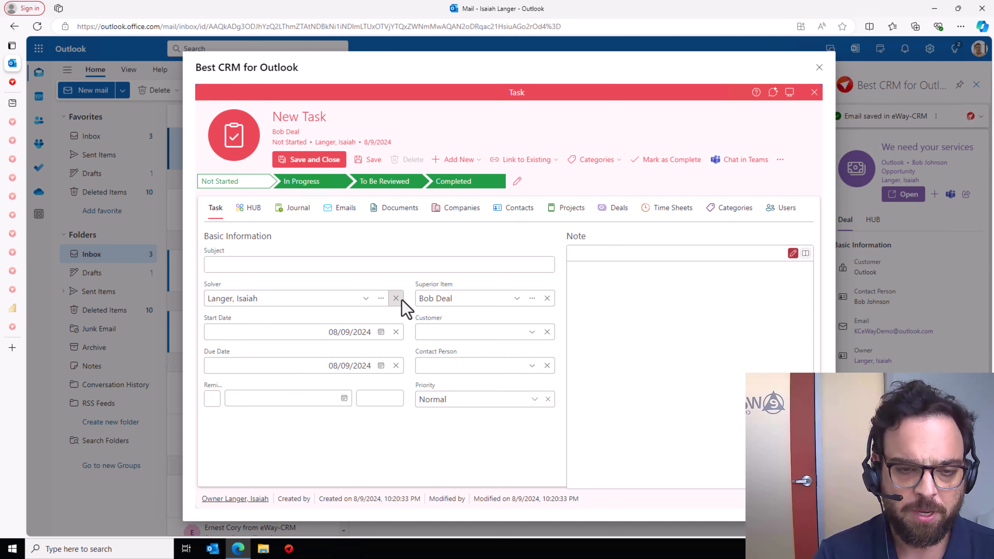
{"action": "type", "text": "build Bob"}
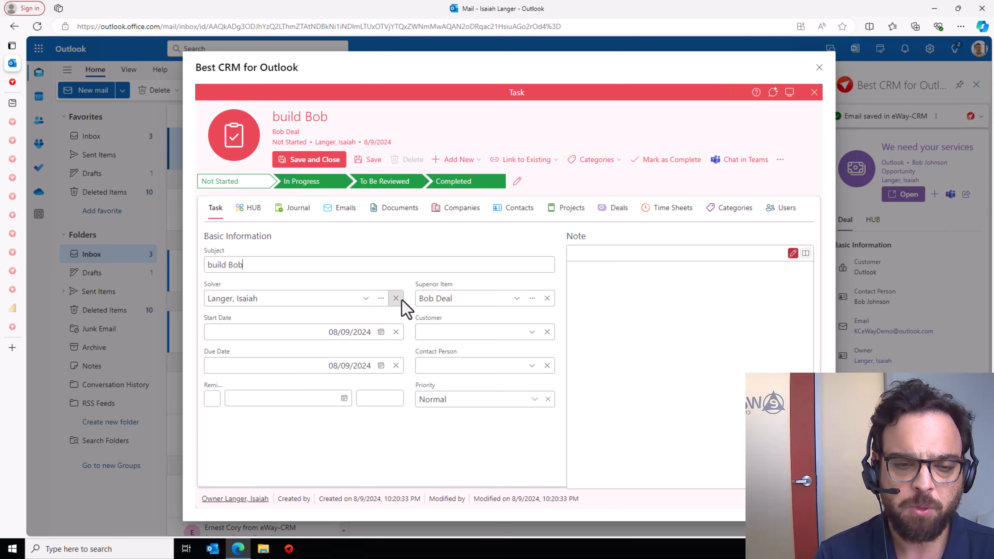
{"action": "type", "text": "'s propoasl"}
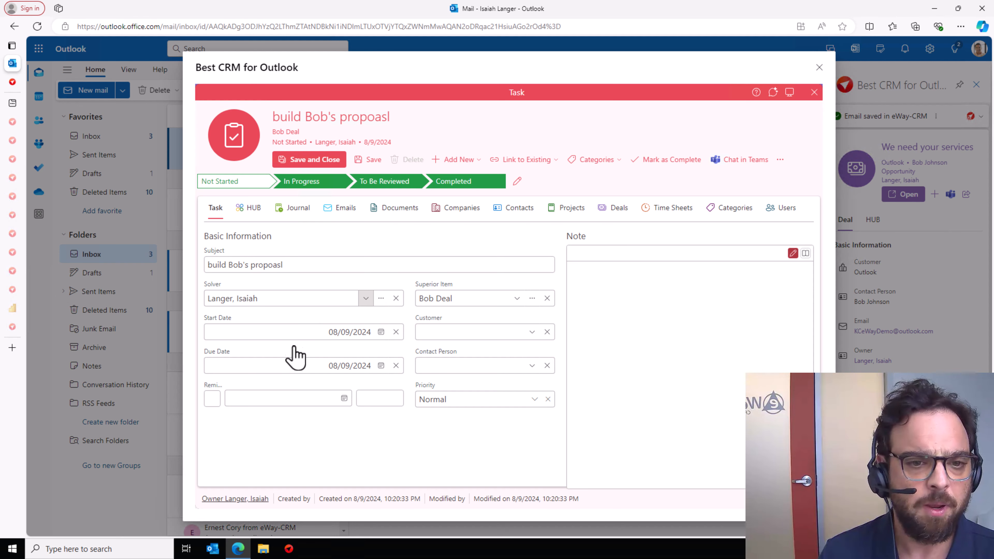
{"action": "key", "text": "BackSpace"}
{"action": "key", "text": "BackSpace"}
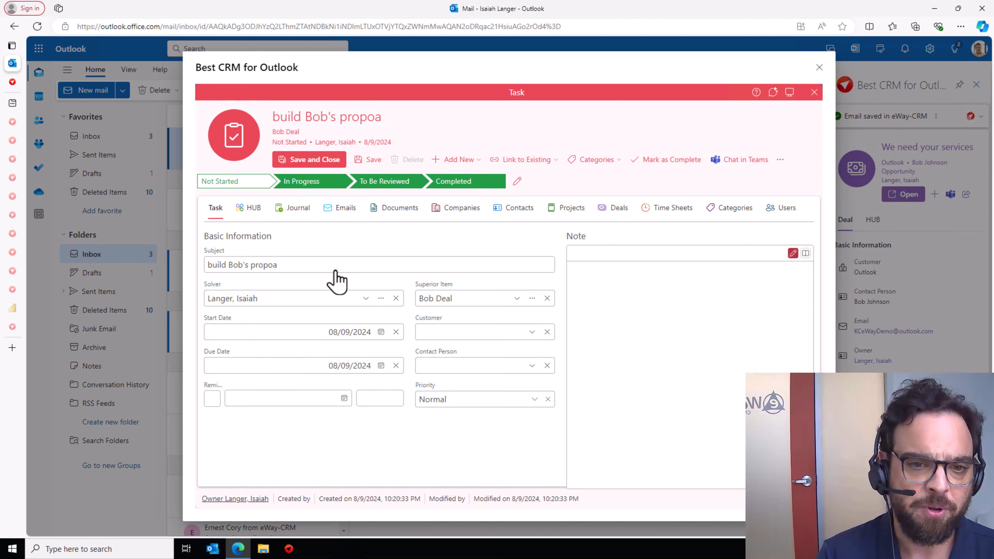
{"action": "type", "text": "al"}
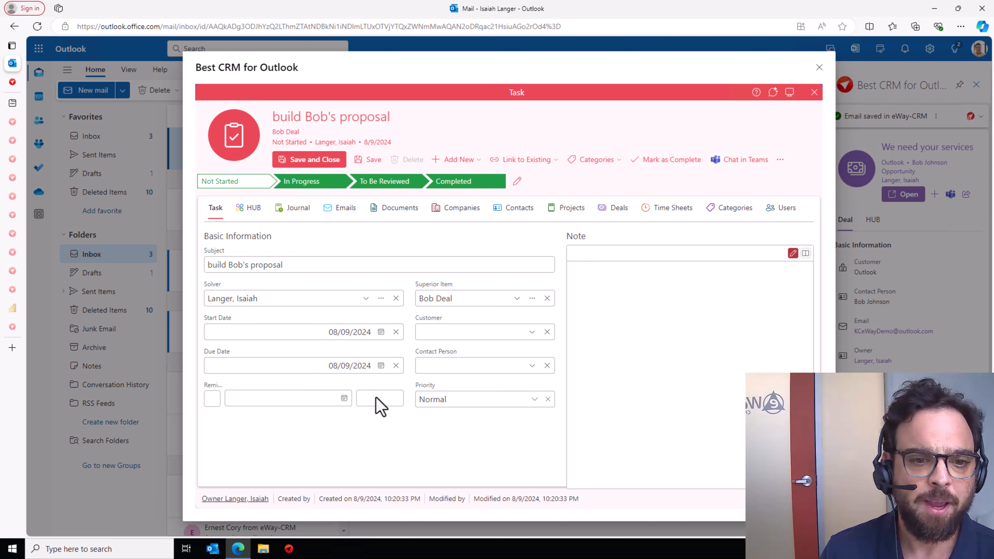
{"action": "left_click", "coordinate": [382, 365]}
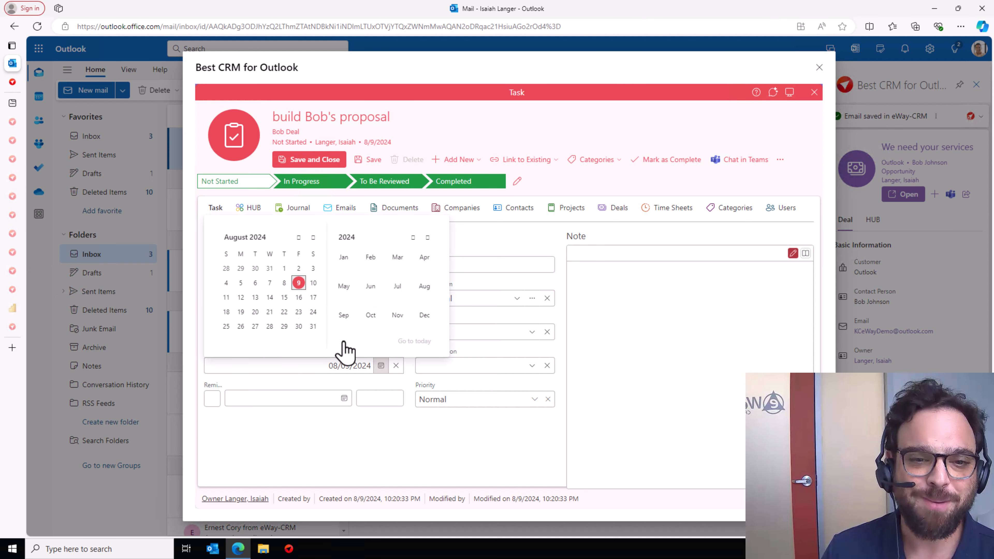
{"action": "left_click", "coordinate": [241, 299]}
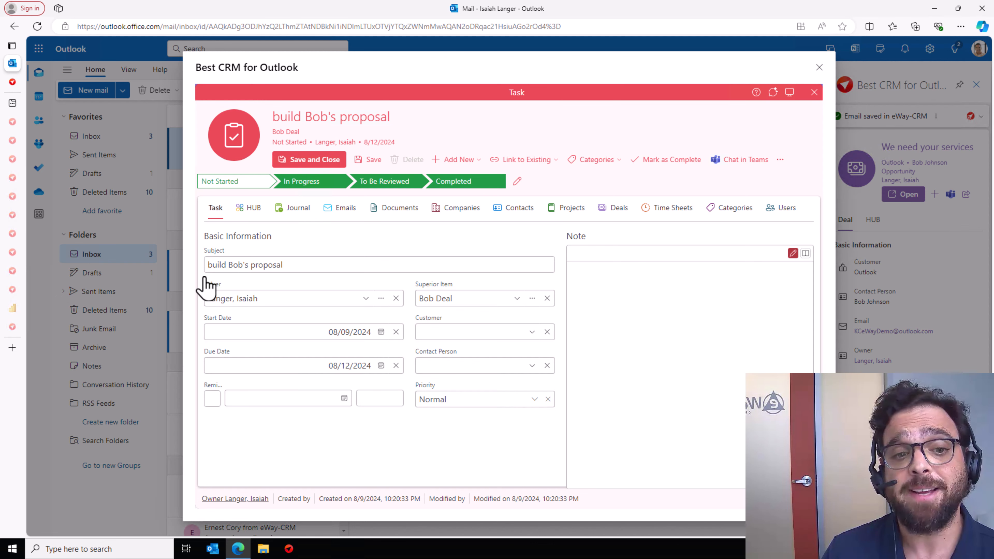
Assign the proposal task to the first colleague in the solver list and save the task
{"action": "left_click", "coordinate": [220, 301]}
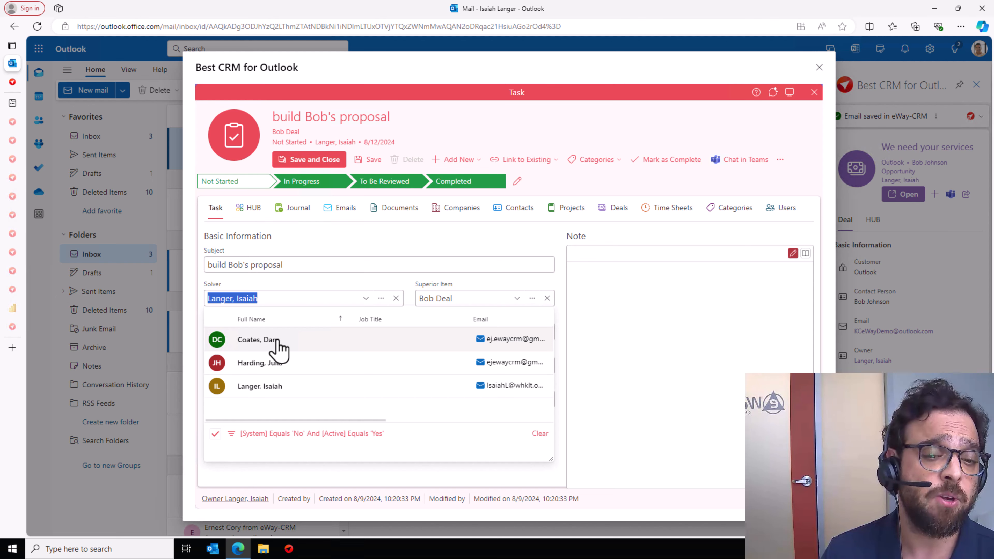
{"action": "left_click", "coordinate": [278, 341]}
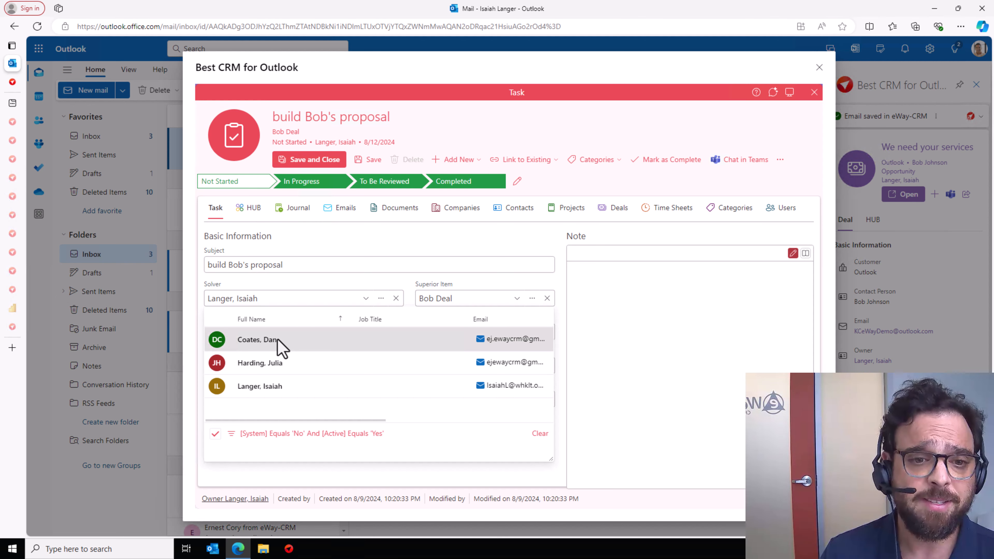
{"action": "left_click", "coordinate": [366, 163]}
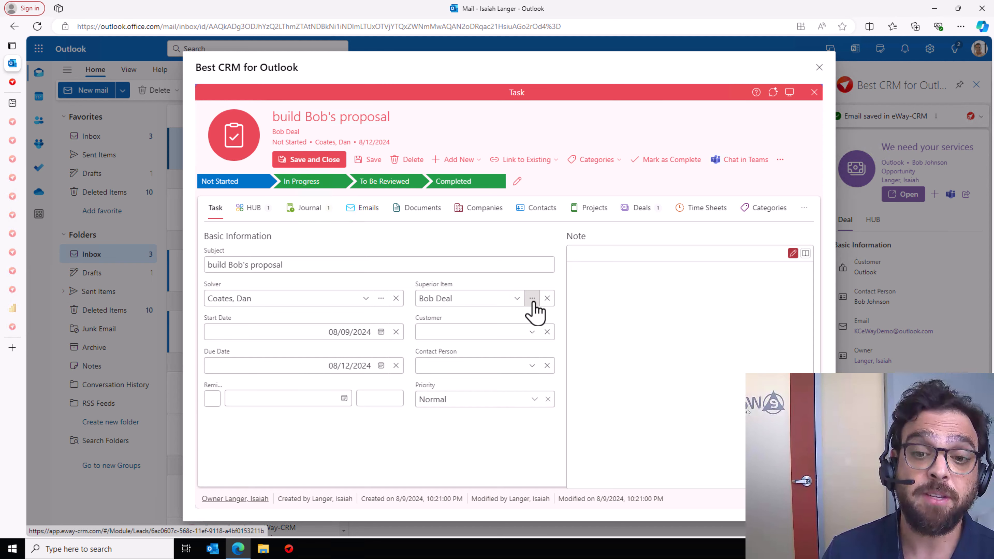
Review the call journal linked to the task, and close the task and journal to return to the deal
{"action": "left_click", "coordinate": [309, 208]}
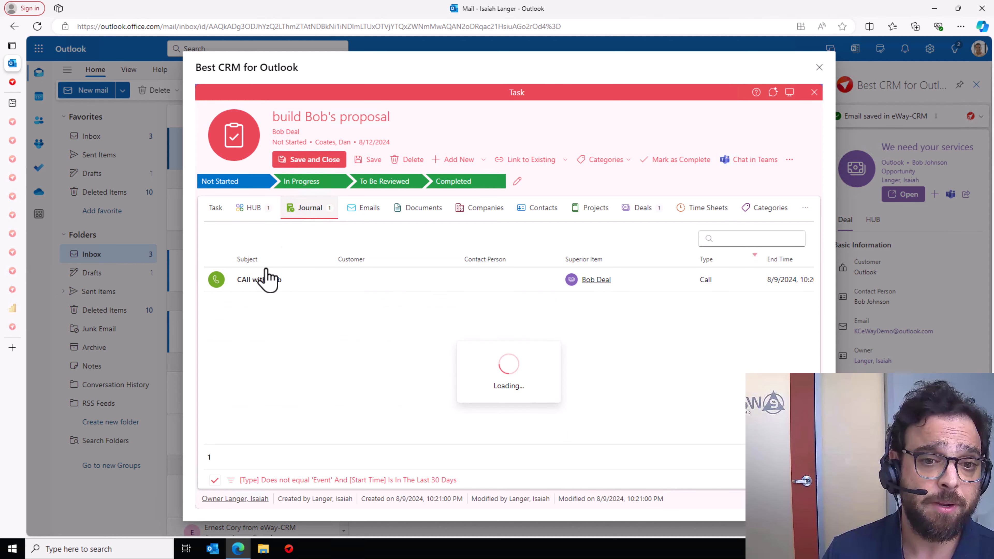
{"action": "double_click", "coordinate": [261, 288]}
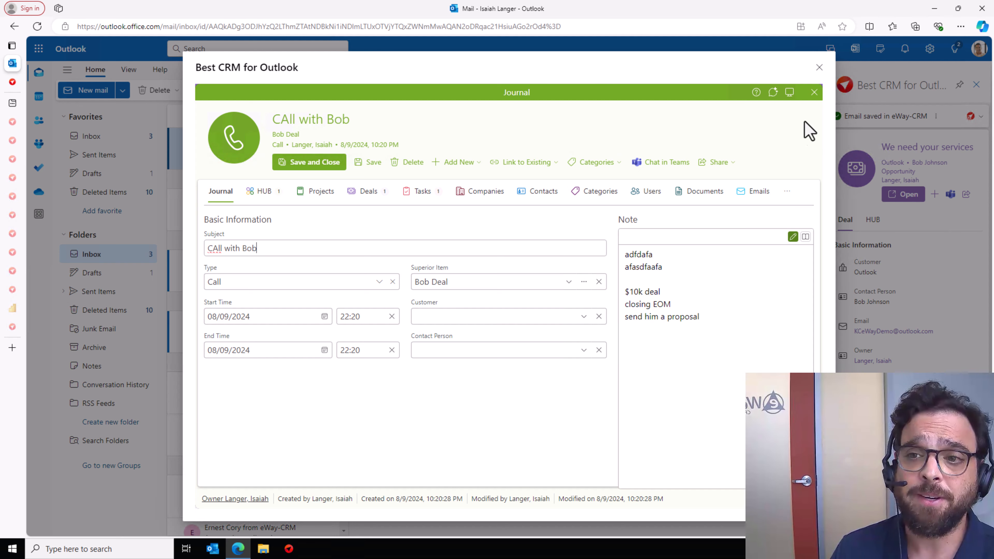
{"action": "left_click", "coordinate": [815, 93]}
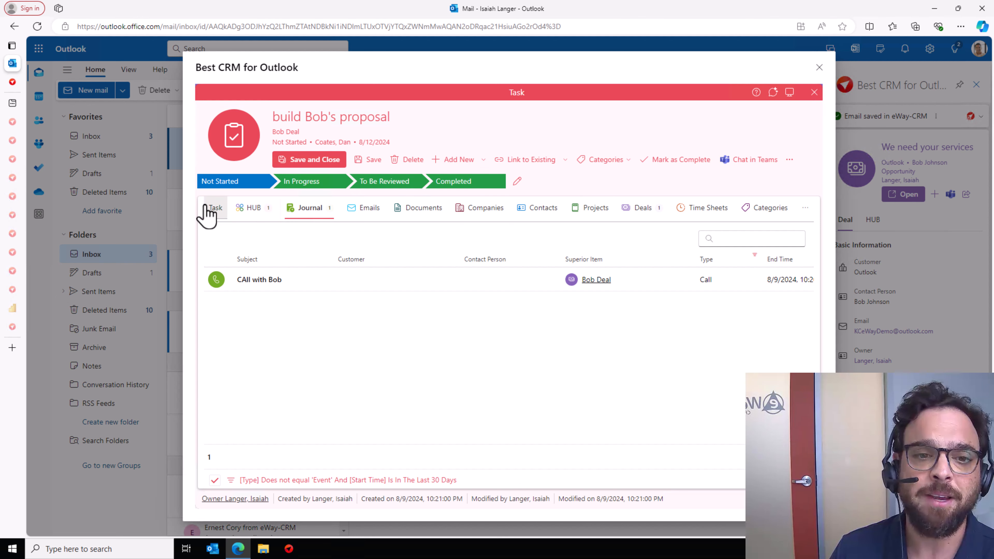
{"action": "left_click", "coordinate": [213, 208]}
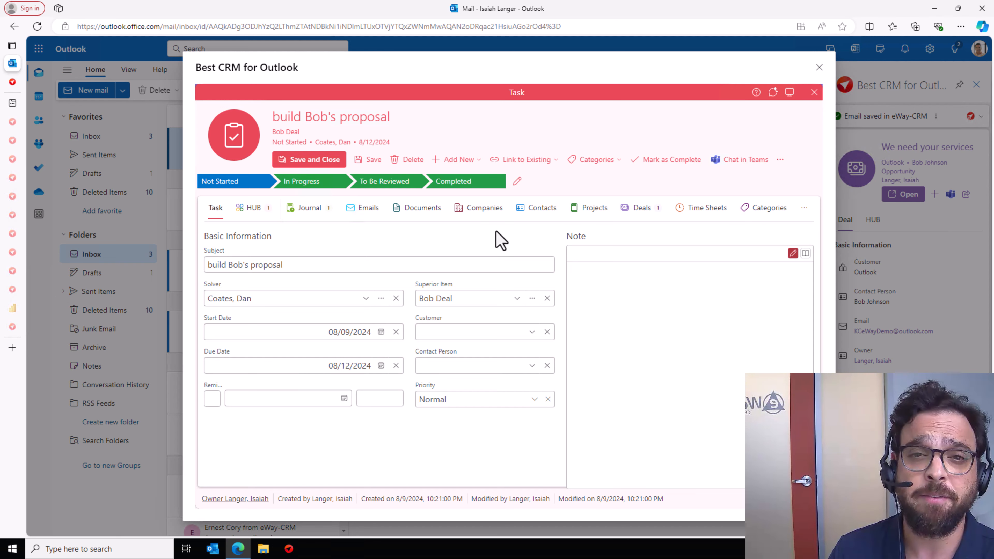
{"action": "left_click", "coordinate": [814, 92]}
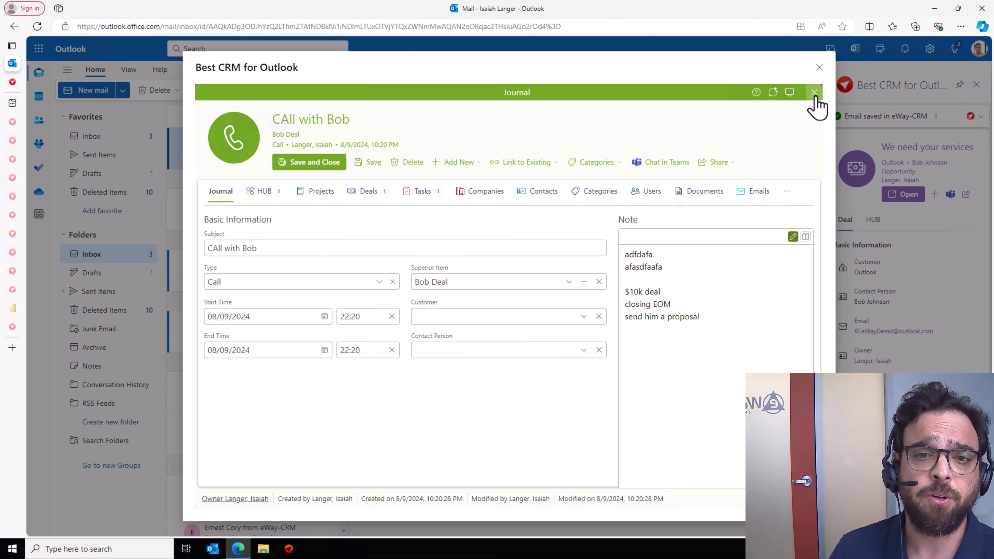
{"action": "left_click", "coordinate": [814, 93]}
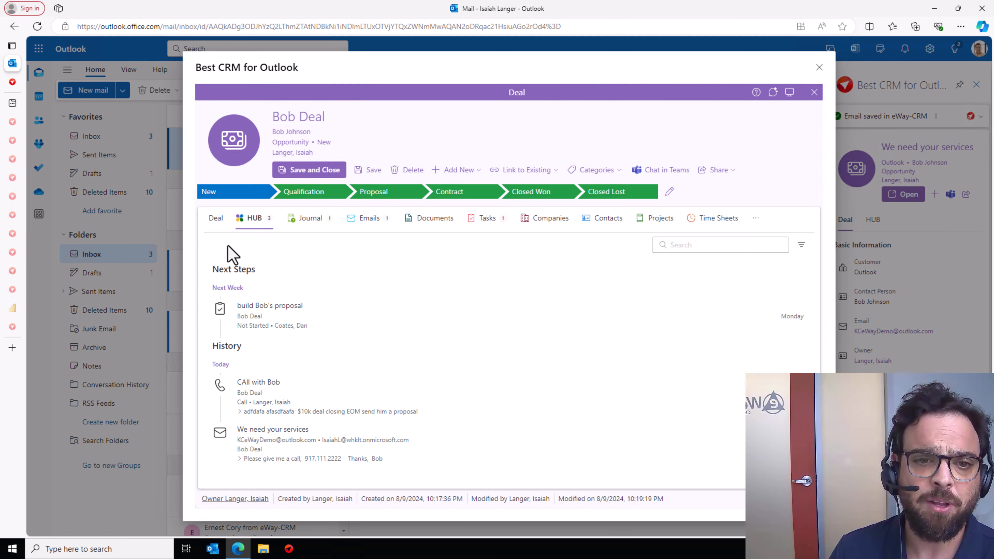
Move the deal to Qualification with an estimated revenue of 10,000 USD and an estimated close date of 08/31/2024, and save it
{"action": "left_click", "coordinate": [291, 193]}
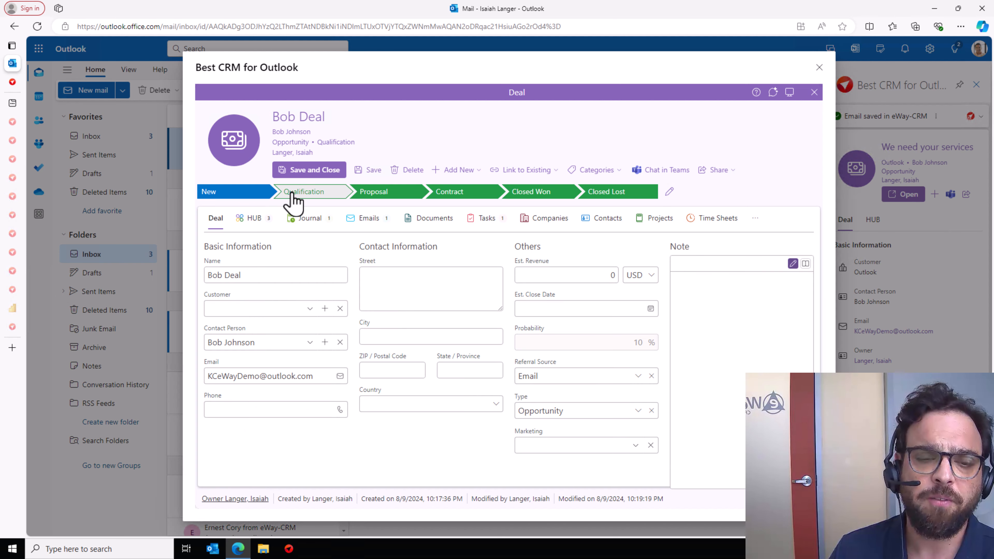
{"action": "left_click", "coordinate": [587, 277]}
{"action": "type", "text": "10000"}
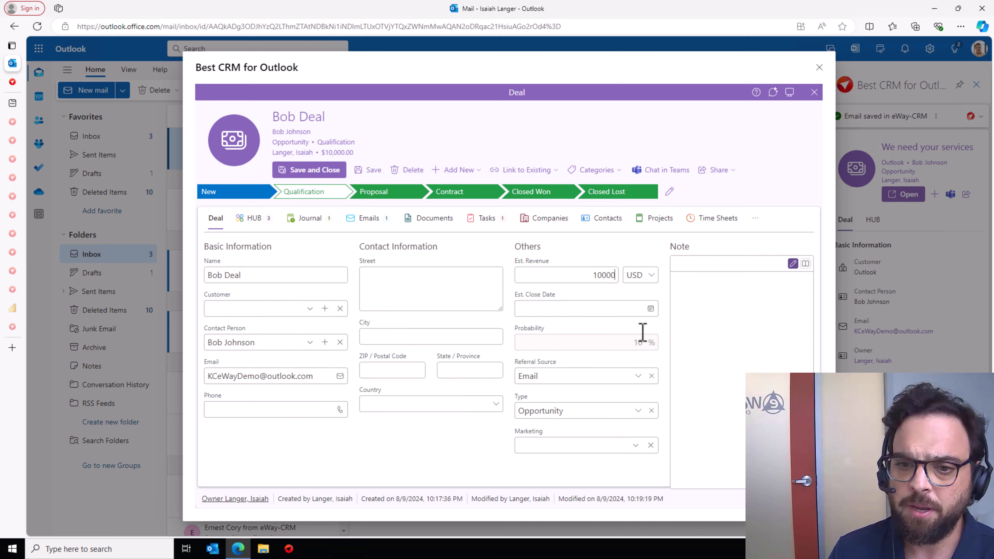
{"action": "left_click", "coordinate": [650, 308]}
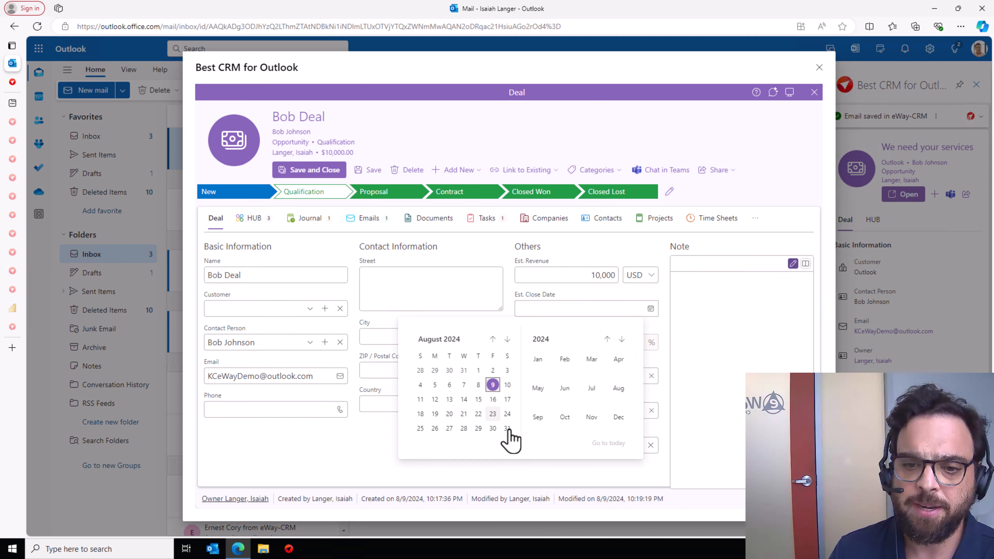
{"action": "left_click", "coordinate": [507, 428]}
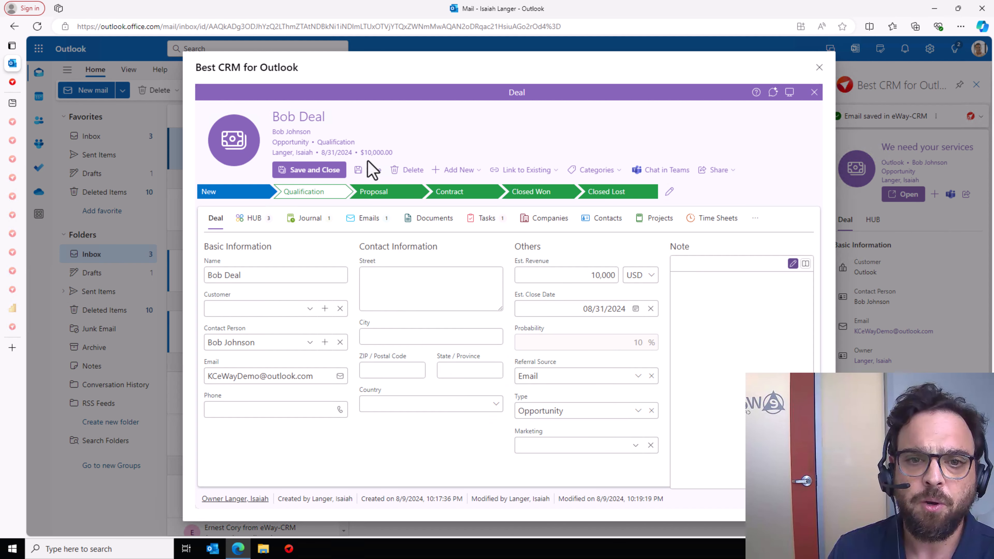
{"action": "left_click", "coordinate": [364, 172]}
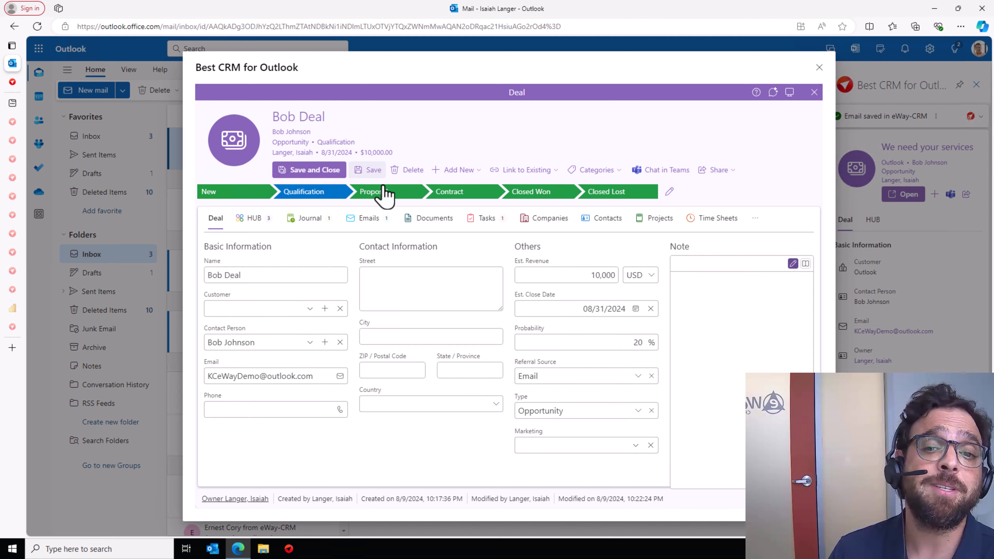
Add a document to the deal by uploading the proposal PDF, set its type to Proposal, and save and close it
{"action": "left_click", "coordinate": [456, 171]}
{"action": "left_click", "coordinate": [460, 207]}
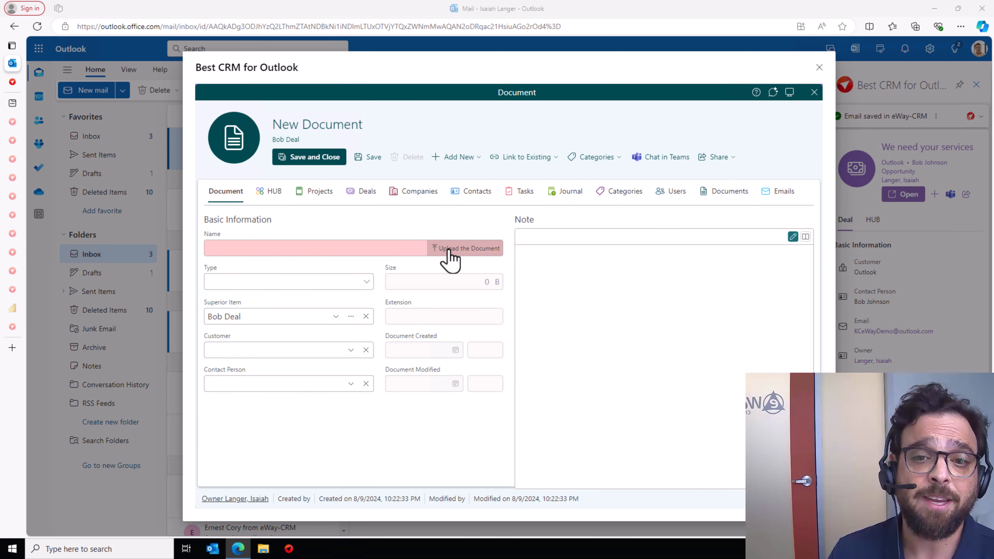
{"action": "left_click", "coordinate": [449, 250]}
{"action": "double_click", "coordinate": [148, 126]}
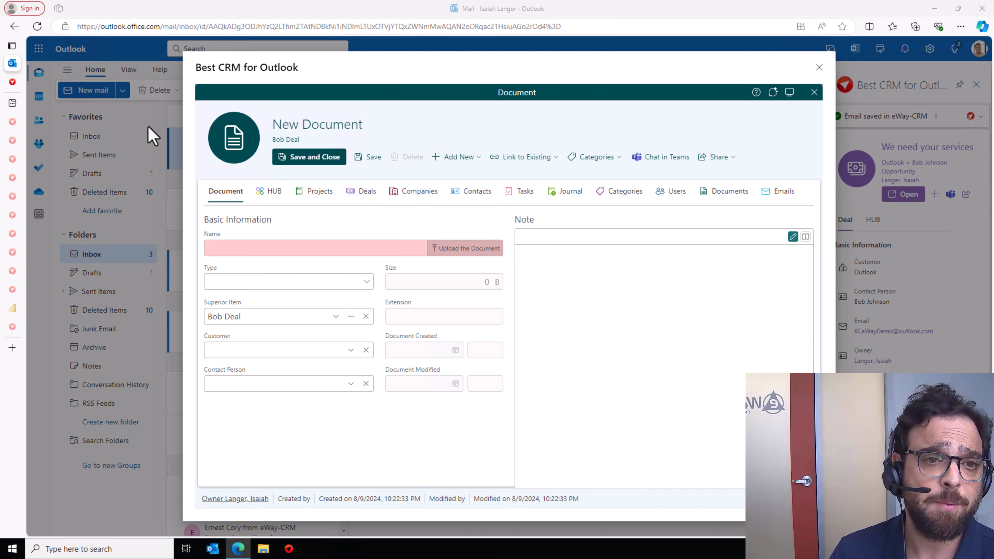
{"action": "left_click", "coordinate": [271, 291]}
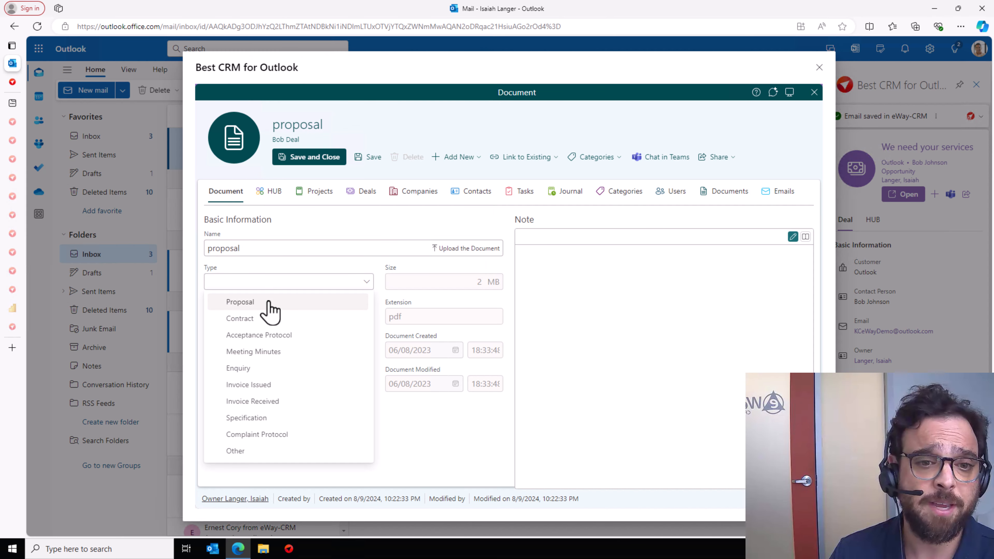
{"action": "left_click", "coordinate": [270, 302]}
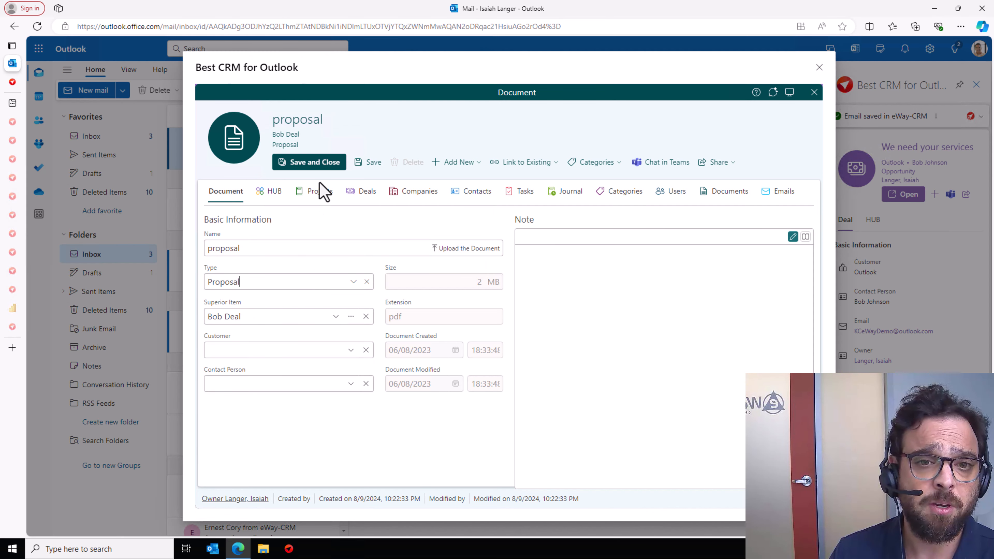
{"action": "left_click", "coordinate": [323, 167]}
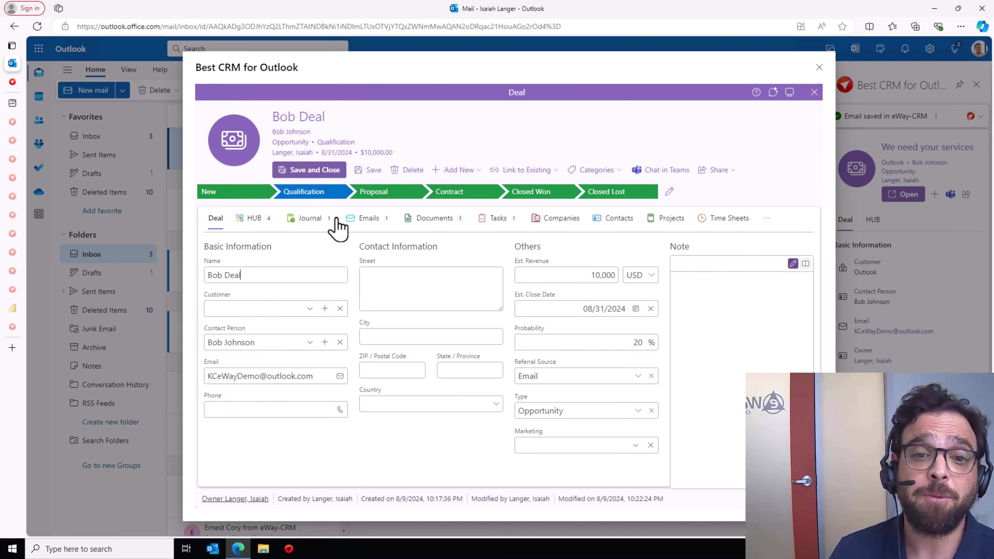
Review the deal's documents and its HUB next steps and history, and close the deal to return to the inbox
{"action": "left_click", "coordinate": [419, 223]}
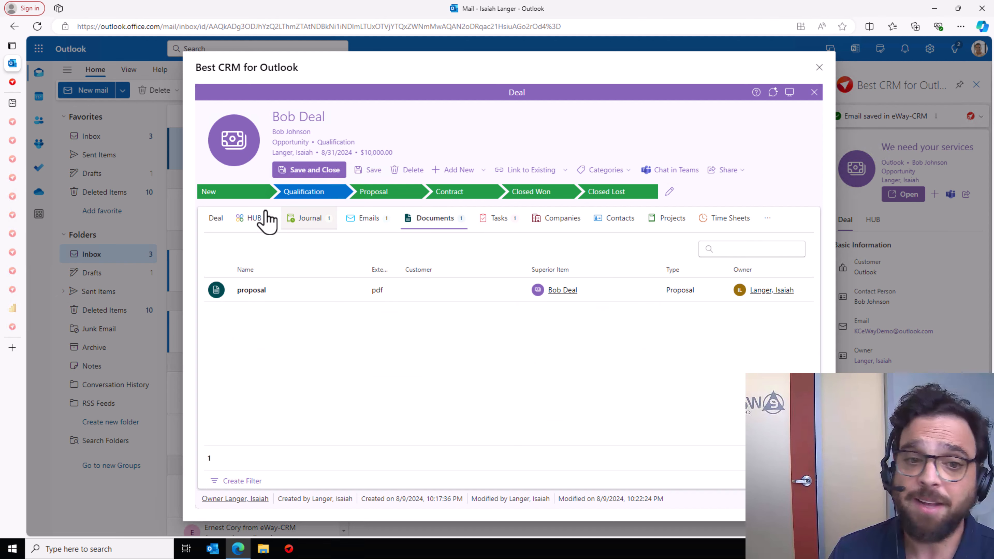
{"action": "left_click", "coordinate": [261, 218]}
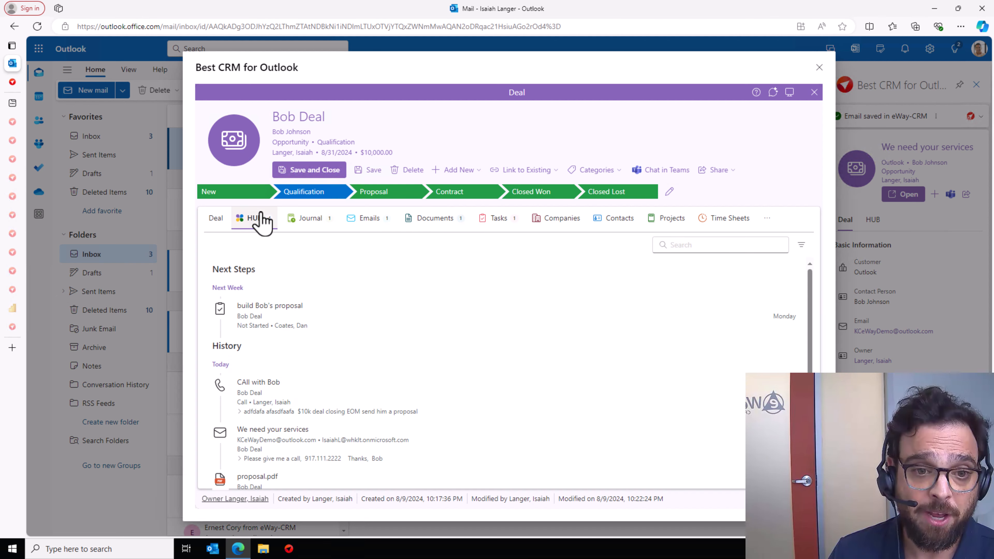
{"action": "scroll", "coordinate": [328, 399], "scroll_direction": "down", "scroll_amount": 1}
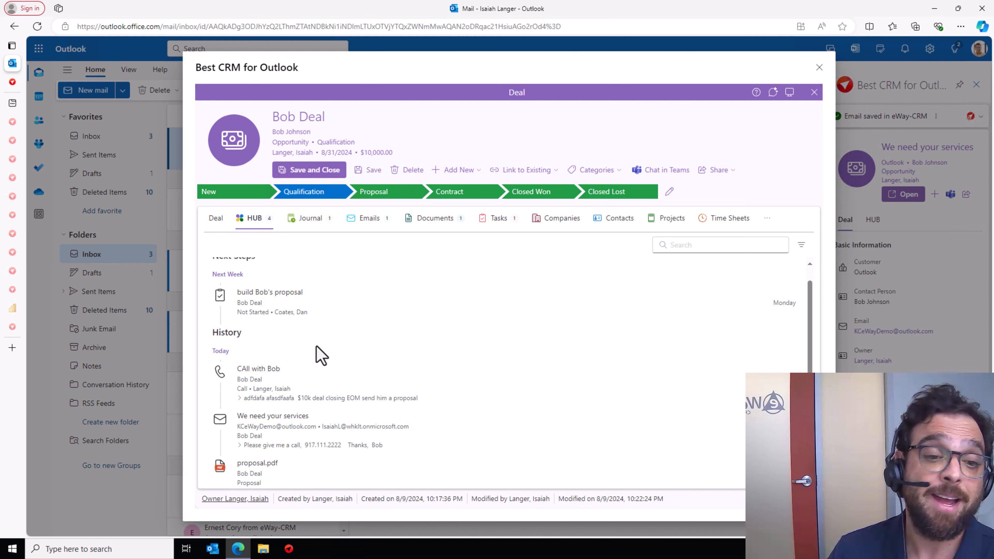
{"action": "scroll", "coordinate": [321, 355], "scroll_direction": "up", "scroll_amount": 1}
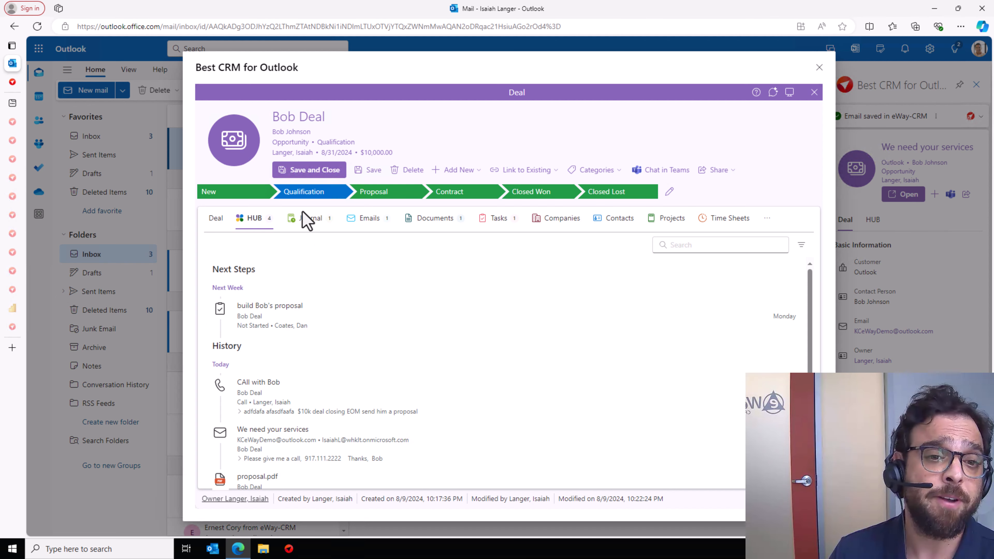
{"action": "left_click", "coordinate": [214, 224]}
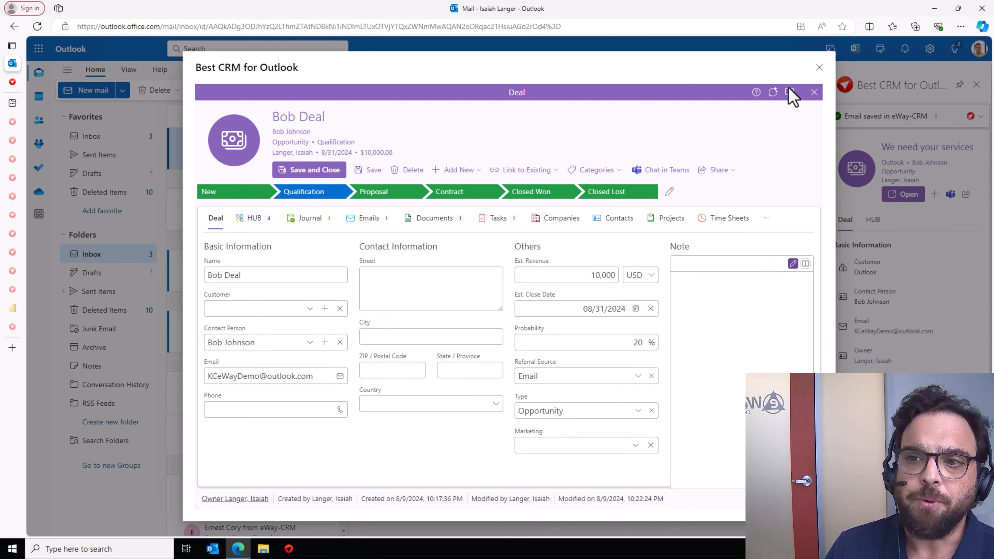
{"action": "left_click", "coordinate": [315, 172]}
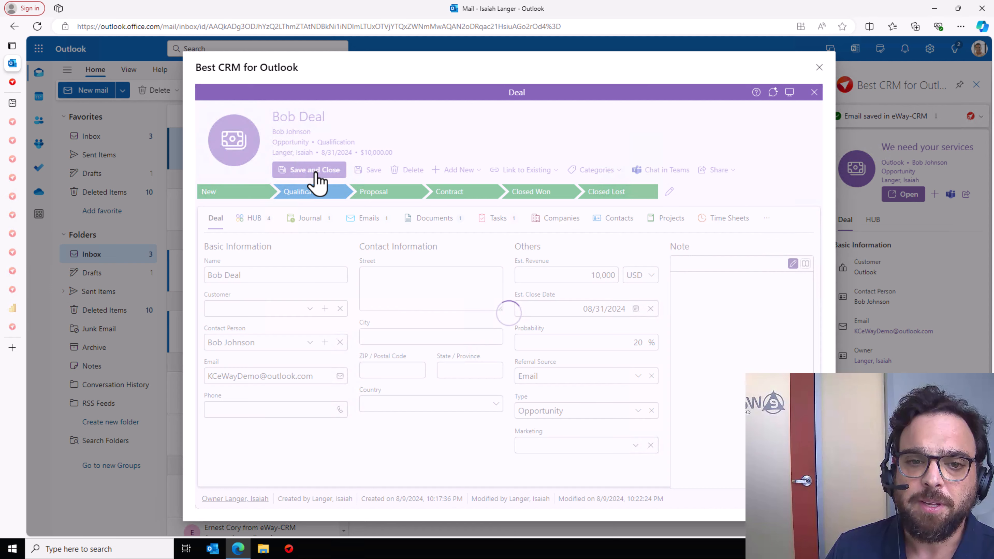
{"action": "left_click", "coordinate": [818, 68]}
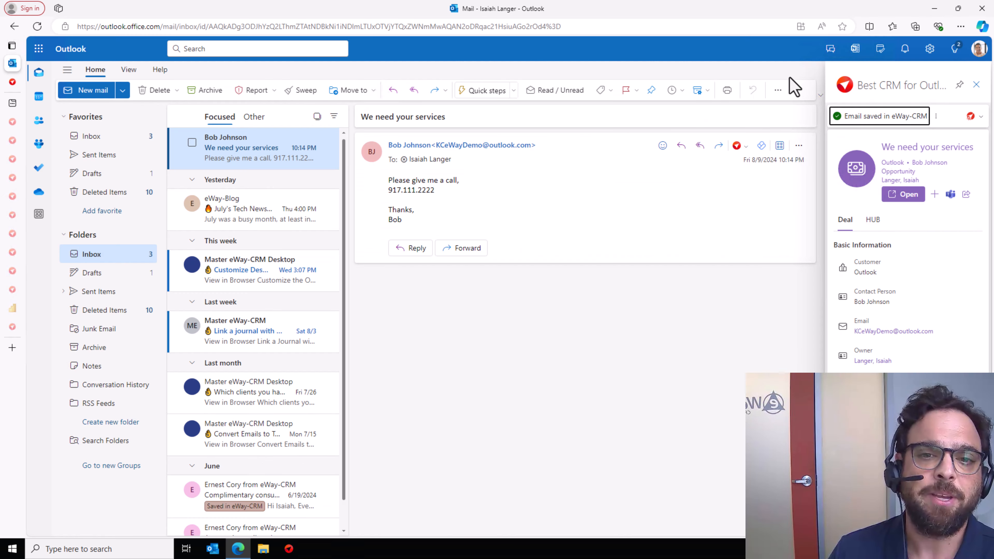
Reply to the "We need your services" email with "Thanks for the time earlier!" and send it
{"action": "left_click", "coordinate": [413, 248]}
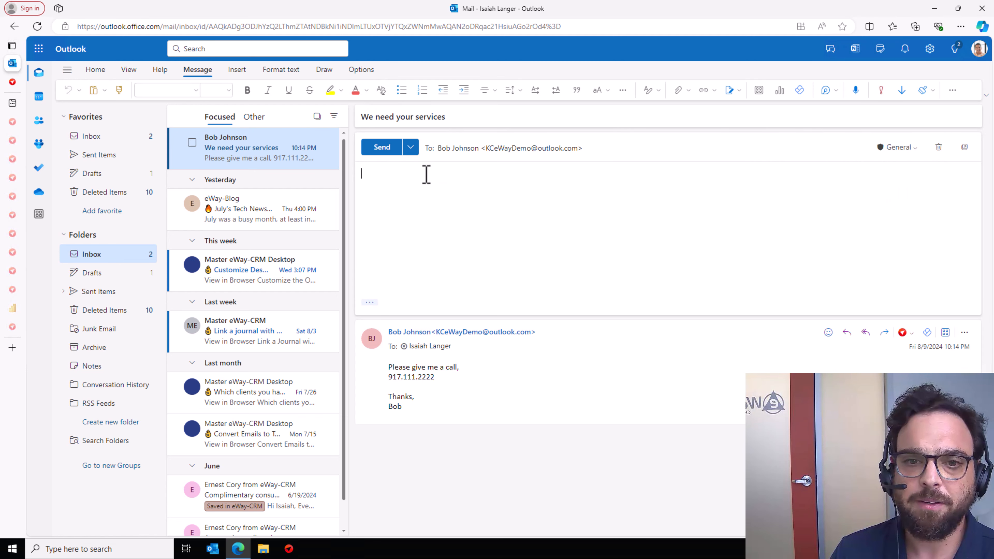
{"action": "type", "text": "Thank"}
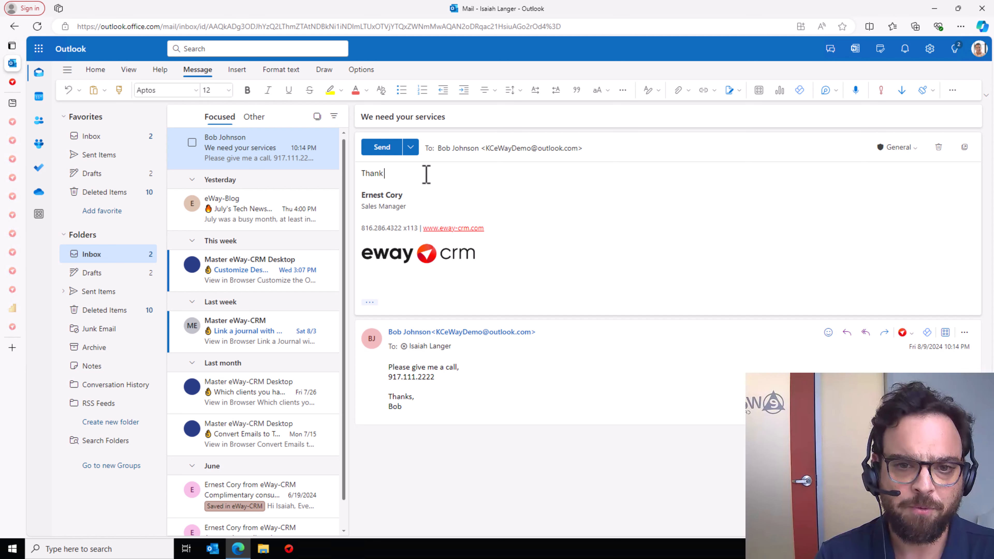
{"action": "type", "text": "s for tthe"}
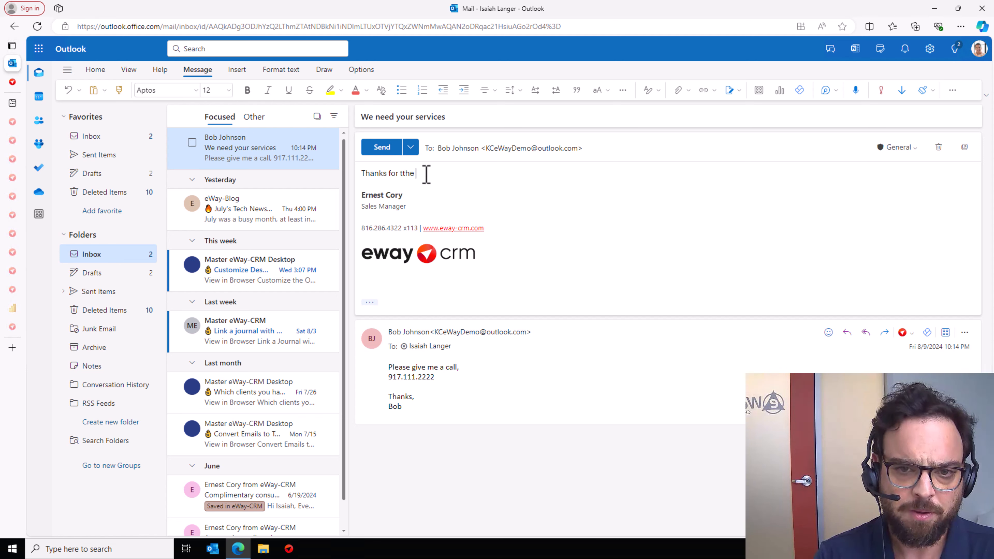
{"action": "key", "text": "BackSpace"}
{"action": "key", "text": "BackSpace"}
{"action": "key", "text": "BackSpace"}
{"action": "type", "text": "he time ea"}
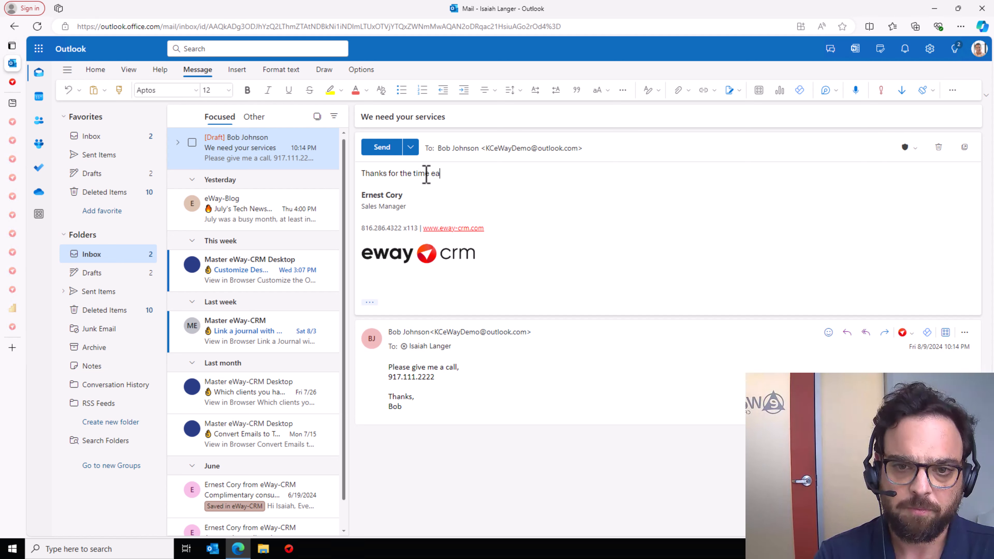
{"action": "type", "text": "rlier!"}
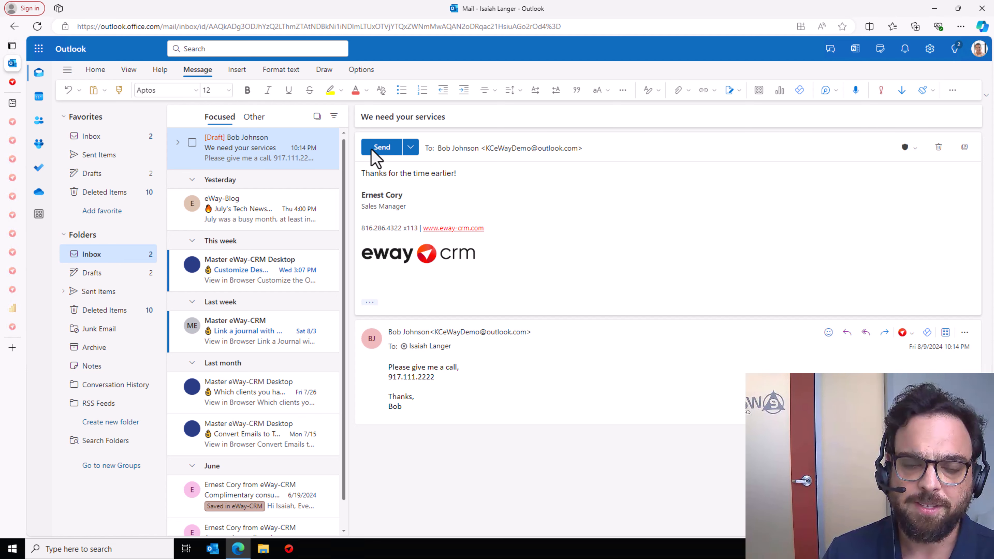
{"action": "left_click", "coordinate": [382, 147]}
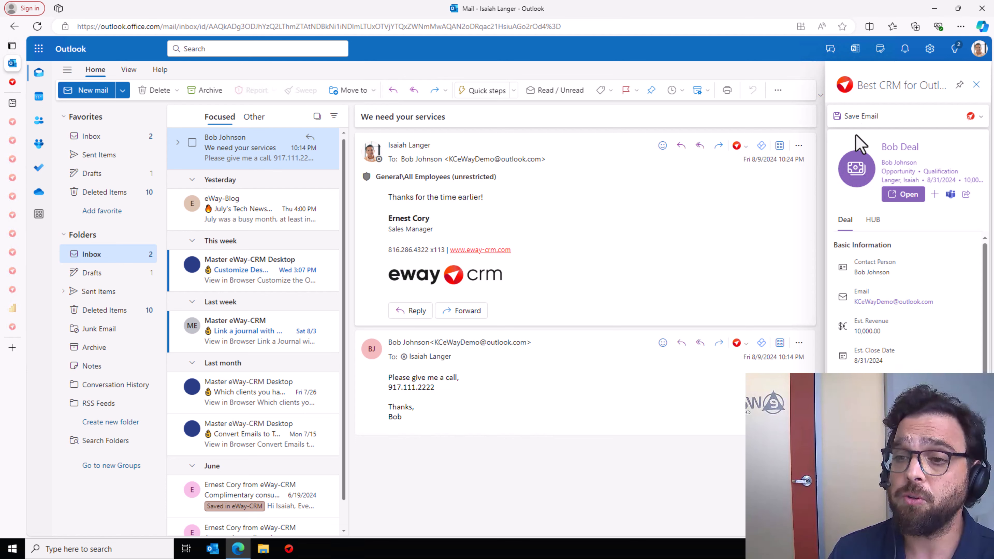
Save the sent reply in the CRM, keeping it linked to the contact's deal
{"action": "left_click", "coordinate": [861, 117]}
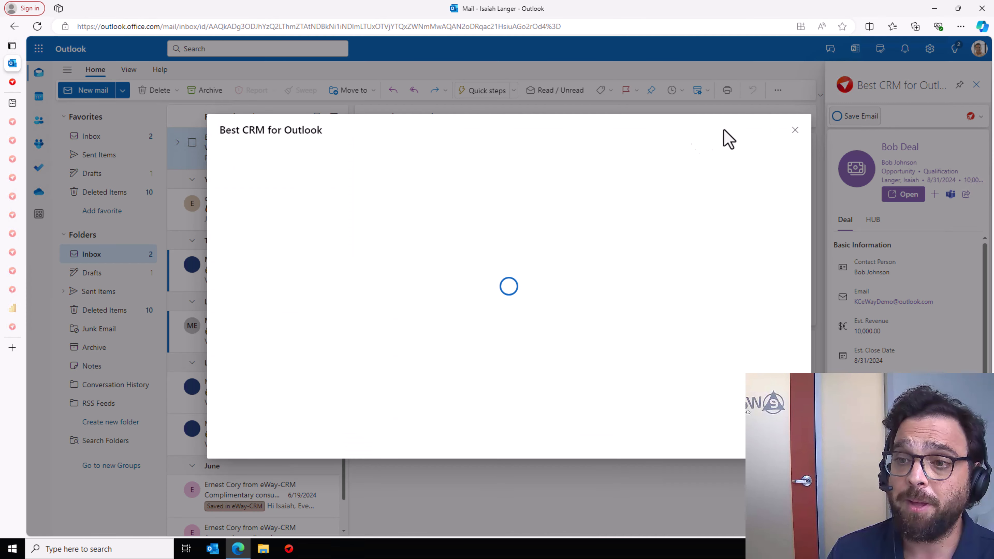
{"action": "left_click", "coordinate": [336, 211]}
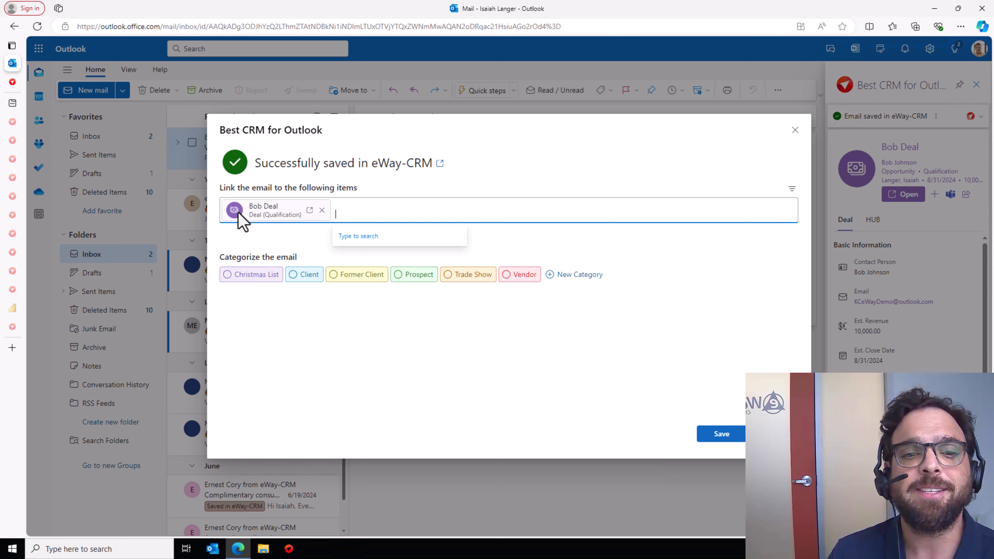
{"action": "left_click", "coordinate": [702, 439]}
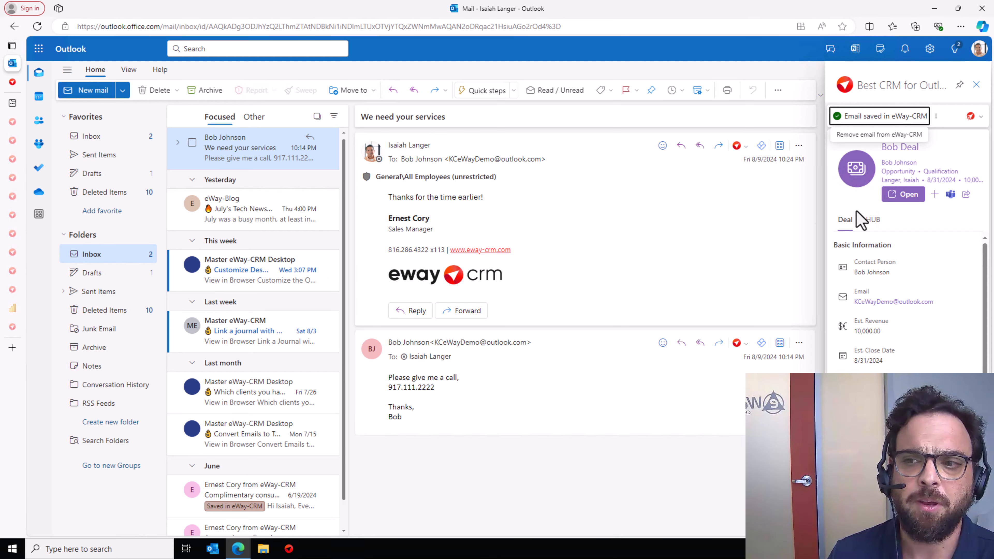
Open the deal, review its saved emails, and advance its status through Proposal and Contract to Closed Won, saving and closing it
{"action": "left_click", "coordinate": [900, 192]}
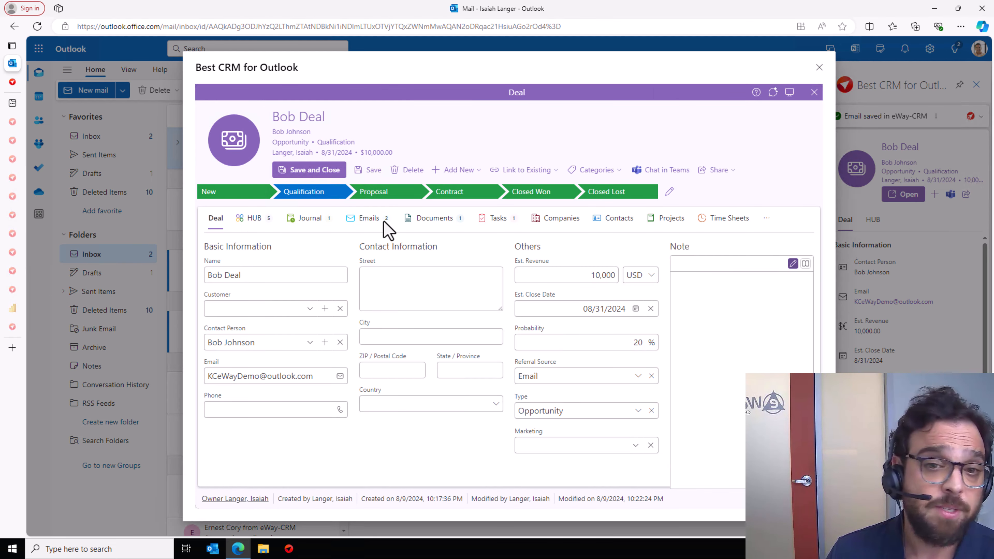
{"action": "left_click", "coordinate": [383, 223]}
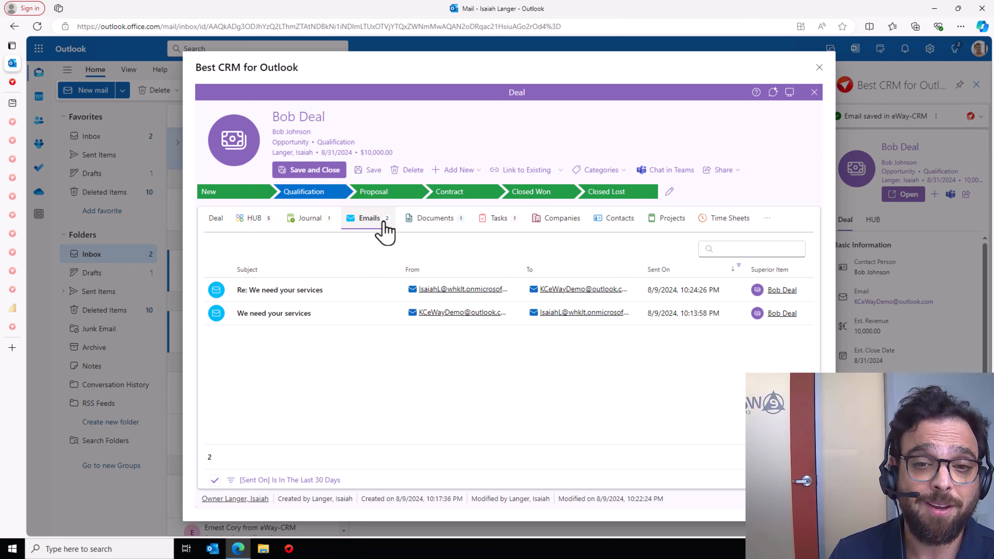
{"action": "left_click", "coordinate": [385, 192]}
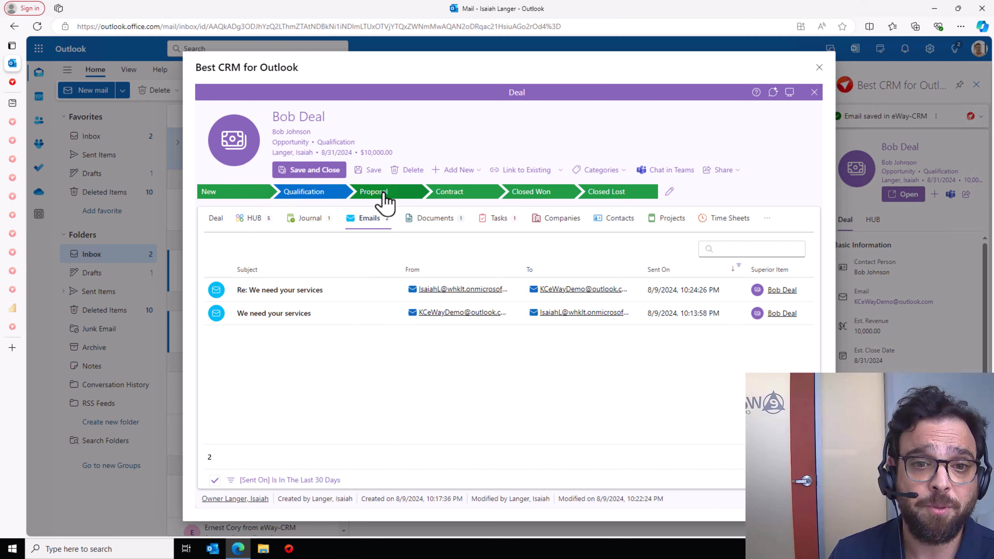
{"action": "left_click", "coordinate": [215, 219]}
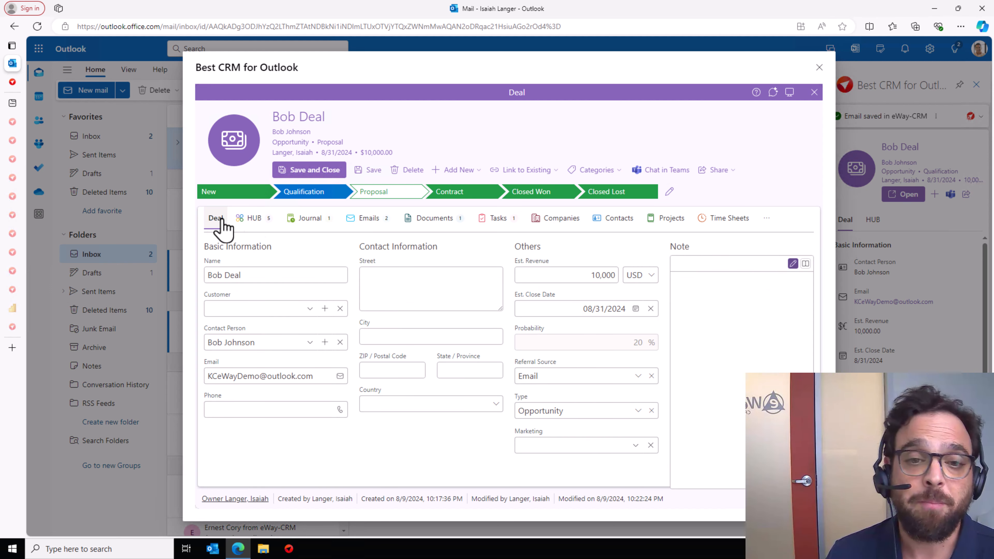
{"action": "left_click", "coordinate": [452, 194]}
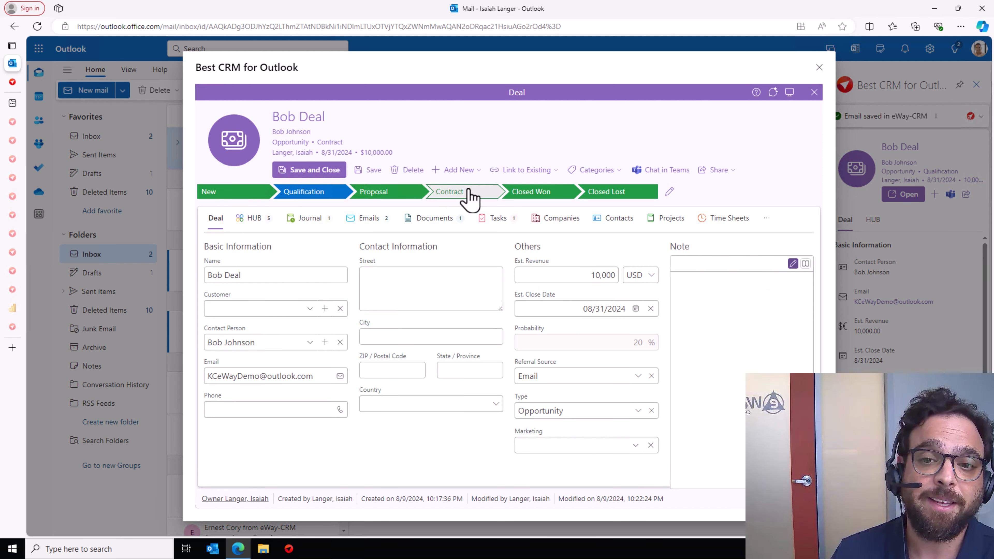
{"action": "left_click", "coordinate": [526, 194]}
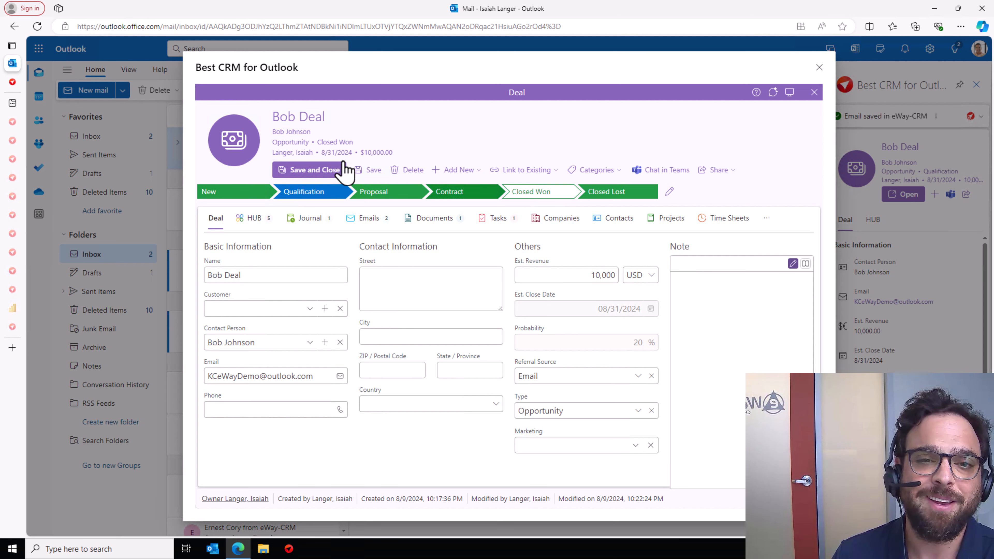
{"action": "left_click", "coordinate": [318, 171]}
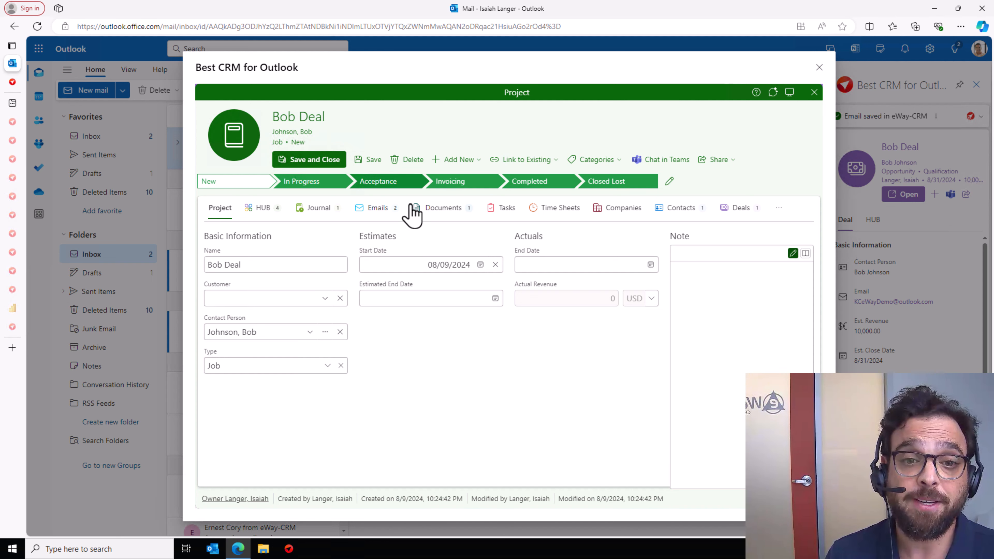
Review the history carried over to the new project in its HUB, and return to the project's basic information
{"action": "left_click", "coordinate": [312, 268]}
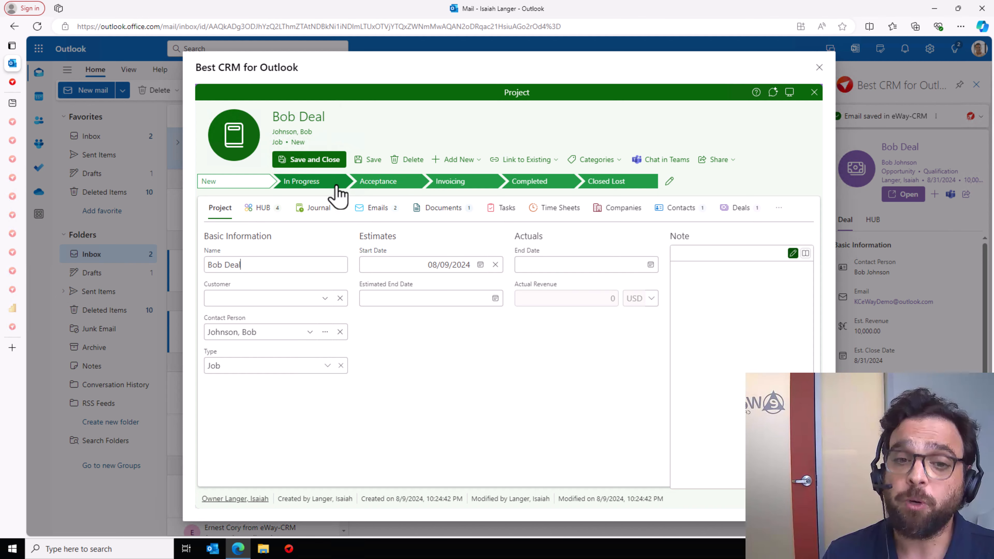
{"action": "left_click", "coordinate": [270, 220]}
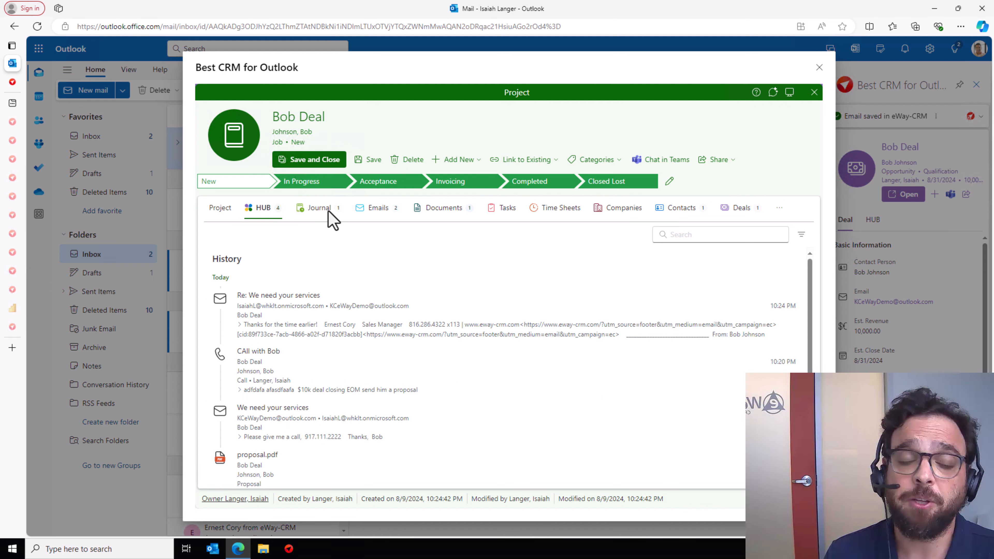
{"action": "left_click", "coordinate": [227, 215]}
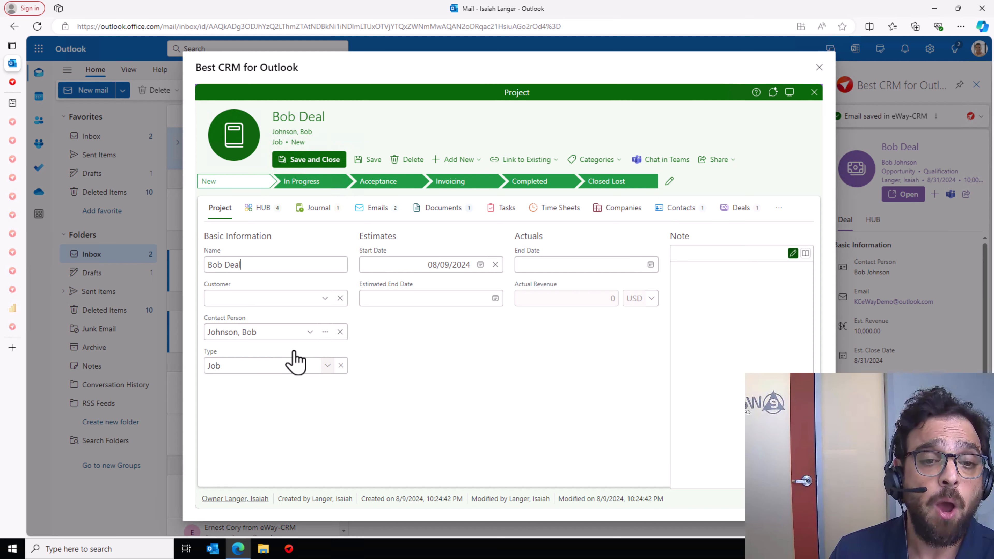
Change the project's type from Job to Demo and advance its status to Kickoff, saving each change
{"action": "left_click", "coordinate": [281, 376]}
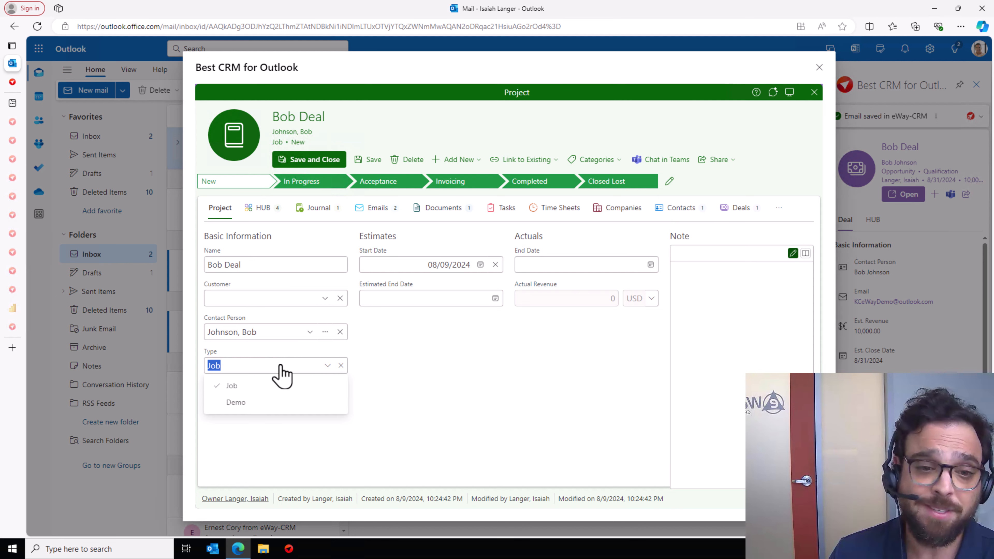
{"action": "left_click", "coordinate": [235, 407]}
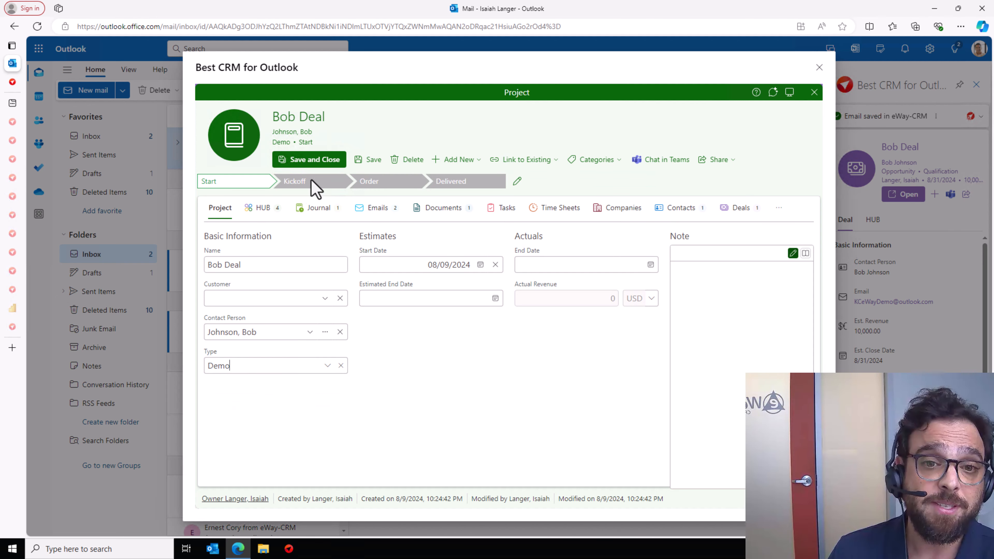
{"action": "left_click", "coordinate": [373, 161]}
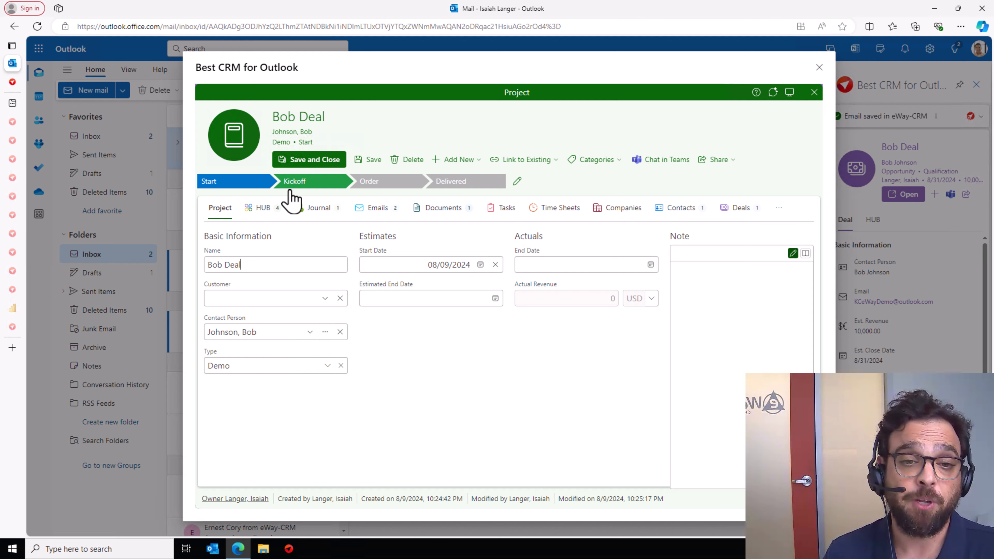
{"action": "left_click", "coordinate": [293, 181]}
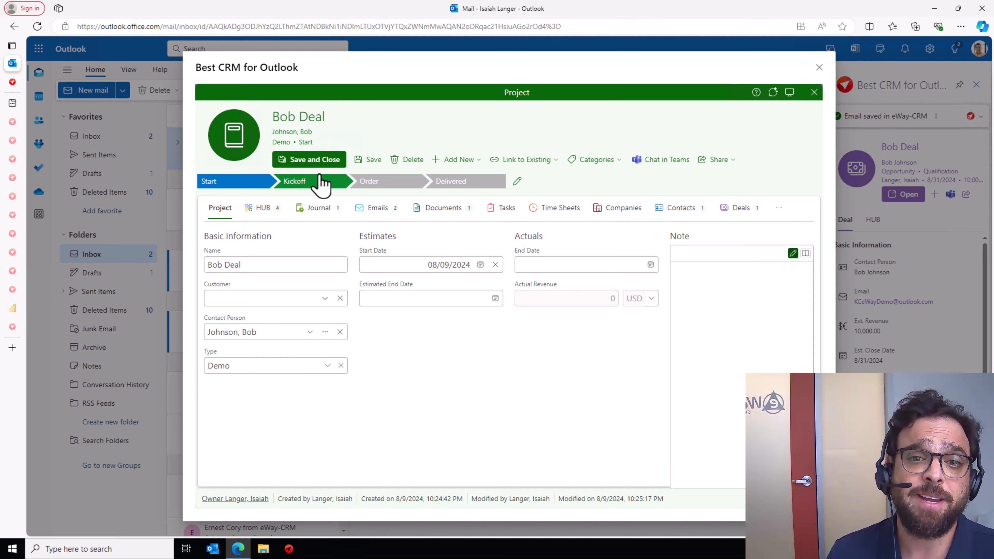
{"action": "left_click", "coordinate": [370, 161]}
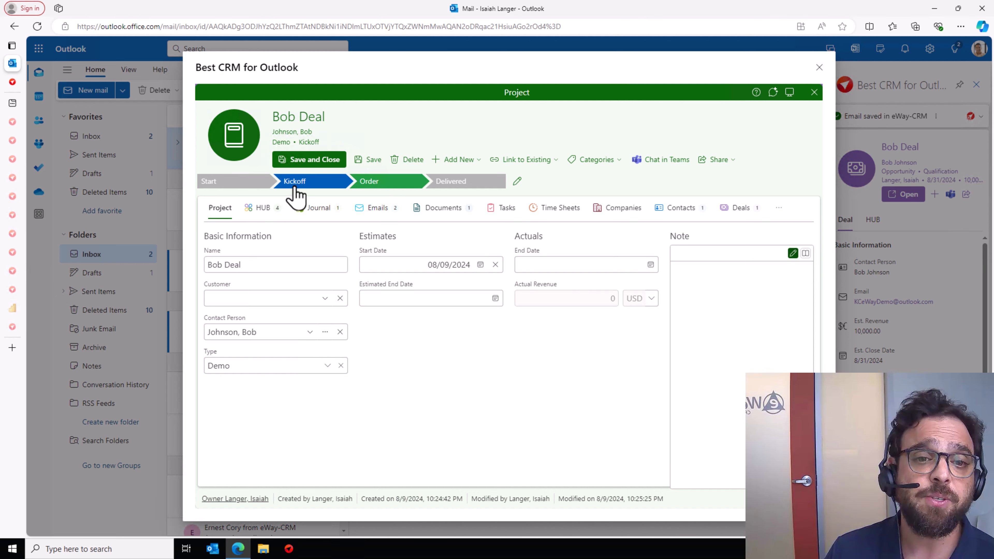
Mark the project's "Schedule the kickoff meeting" task as complete and return to the project's basic information
{"action": "left_click", "coordinate": [506, 208]}
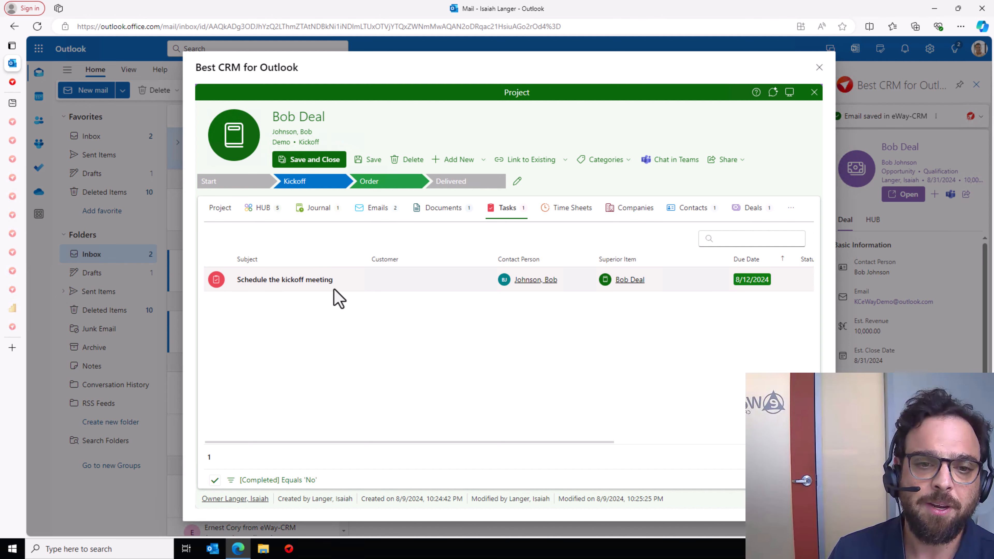
{"action": "right_click", "coordinate": [334, 289]}
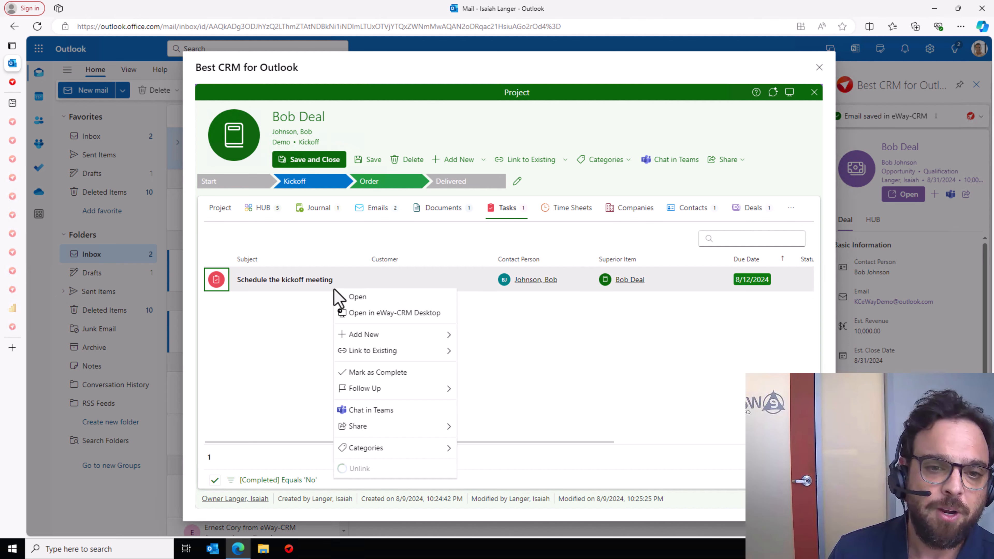
{"action": "left_click", "coordinate": [424, 373]}
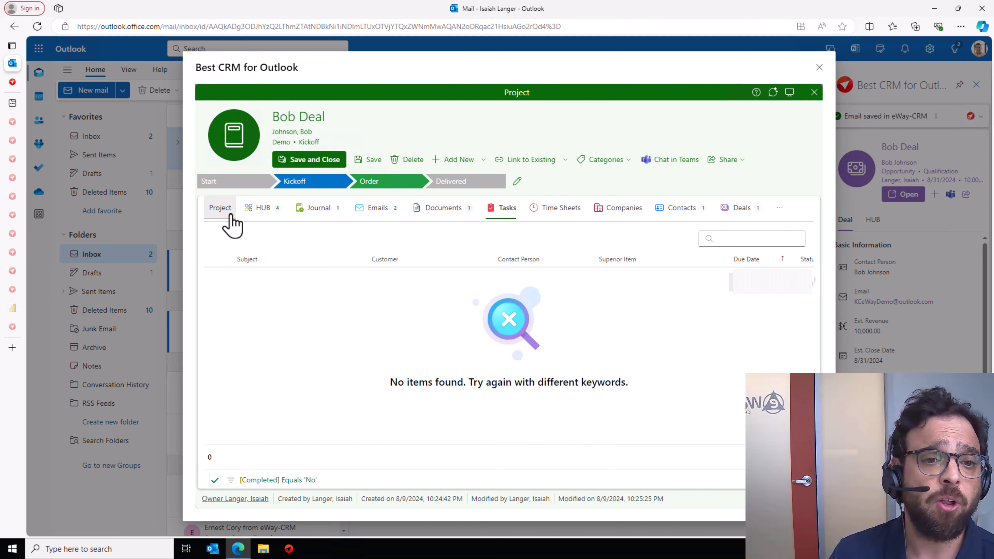
{"action": "left_click", "coordinate": [220, 207]}
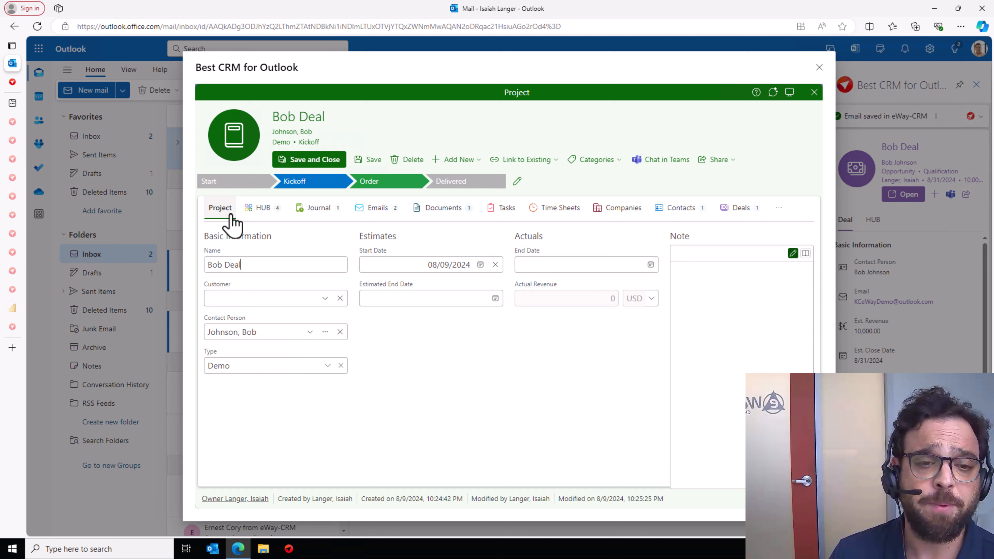
Review the deals and projects linked to the project's contact person, and close both the contact and the project
{"action": "left_click", "coordinate": [319, 333]}
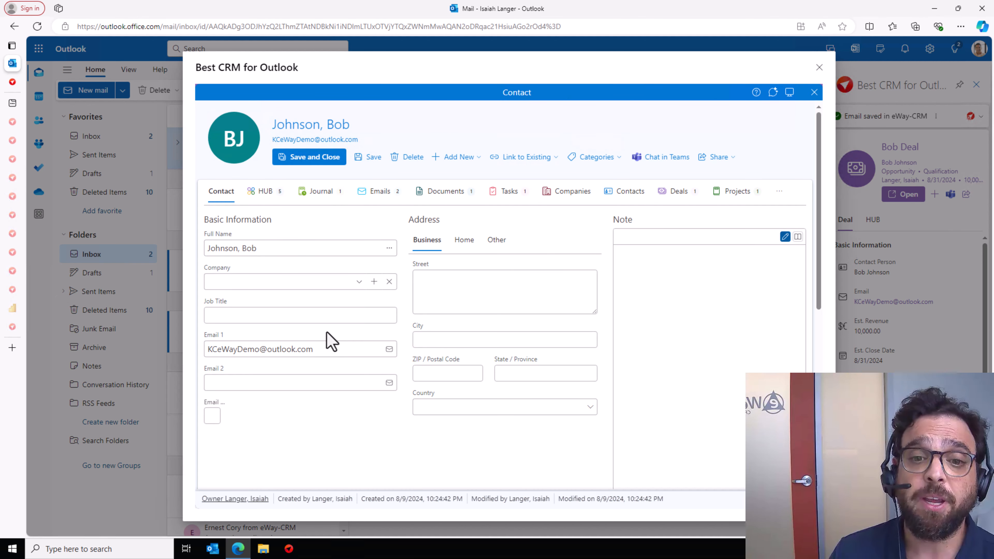
{"action": "left_click", "coordinate": [690, 199]}
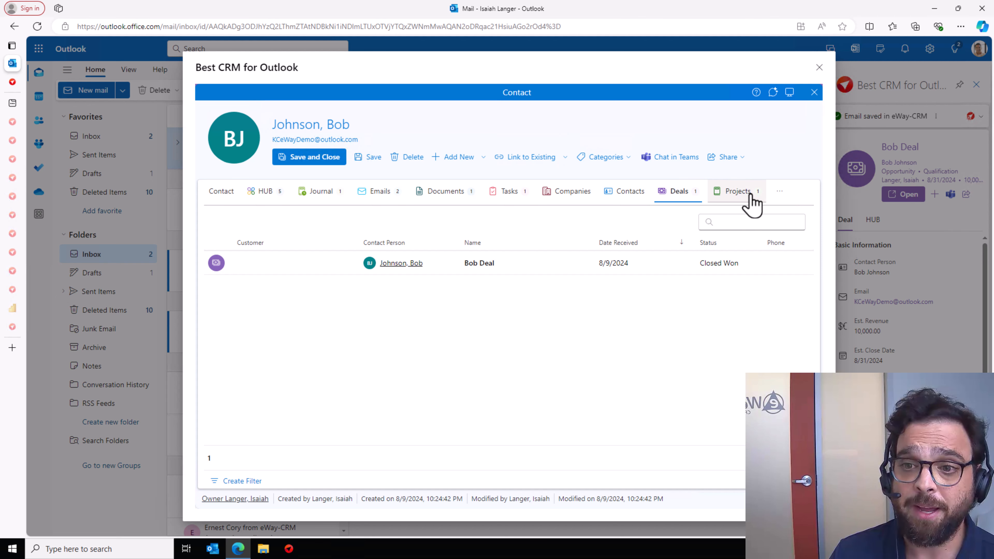
{"action": "left_click", "coordinate": [743, 197]}
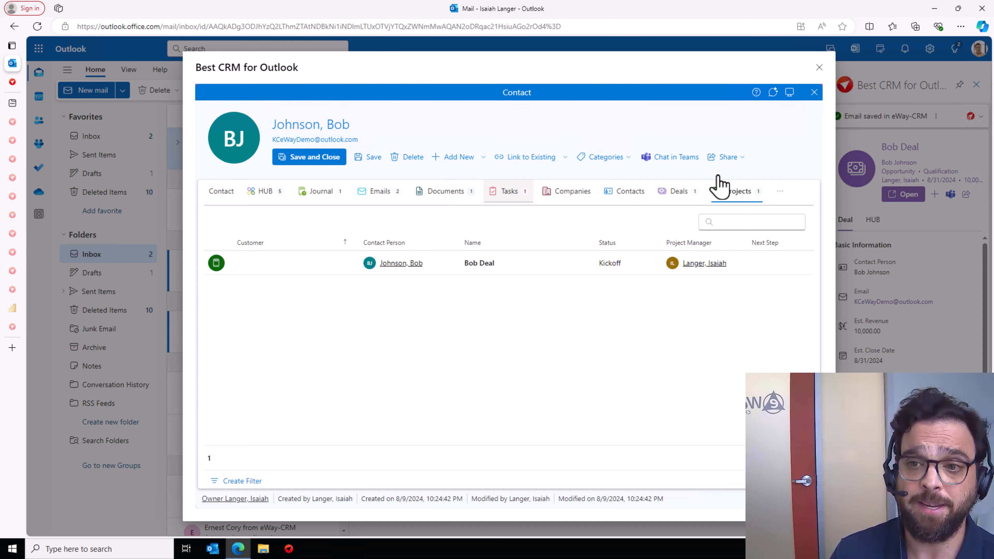
{"action": "left_click", "coordinate": [813, 93]}
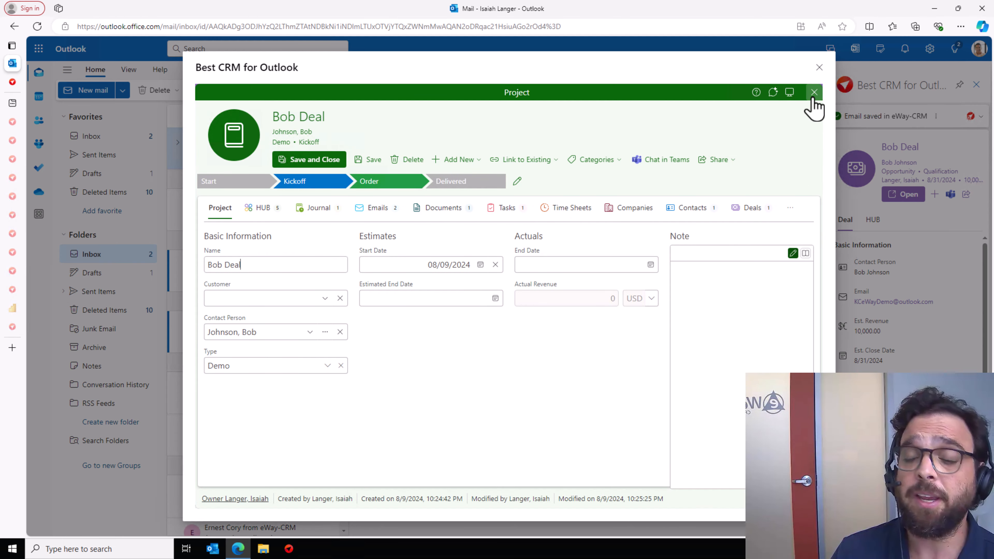
{"action": "left_click", "coordinate": [814, 94]}
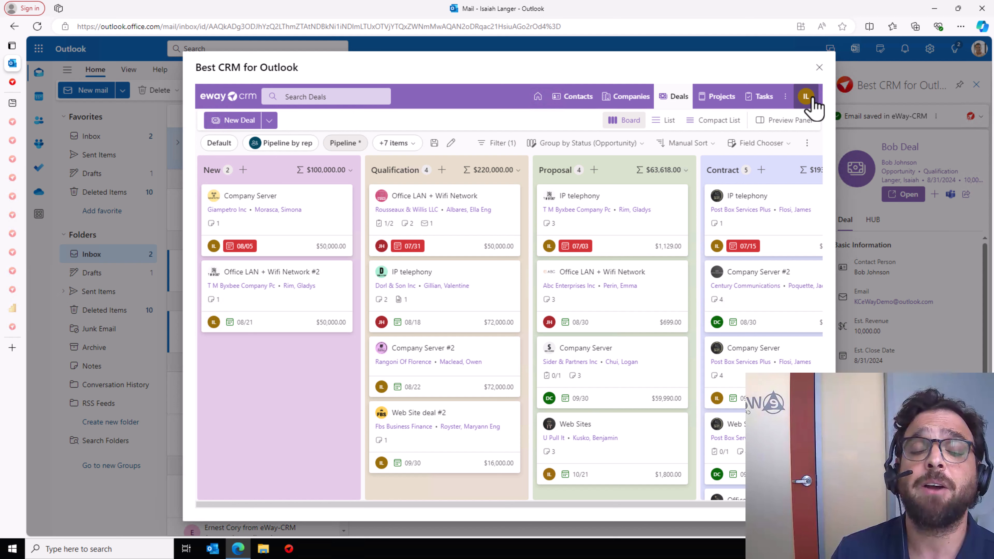
Show the deals pipeline as a list, and open and close the Company Server deal of Giampetro Inc
{"action": "left_click", "coordinate": [657, 124]}
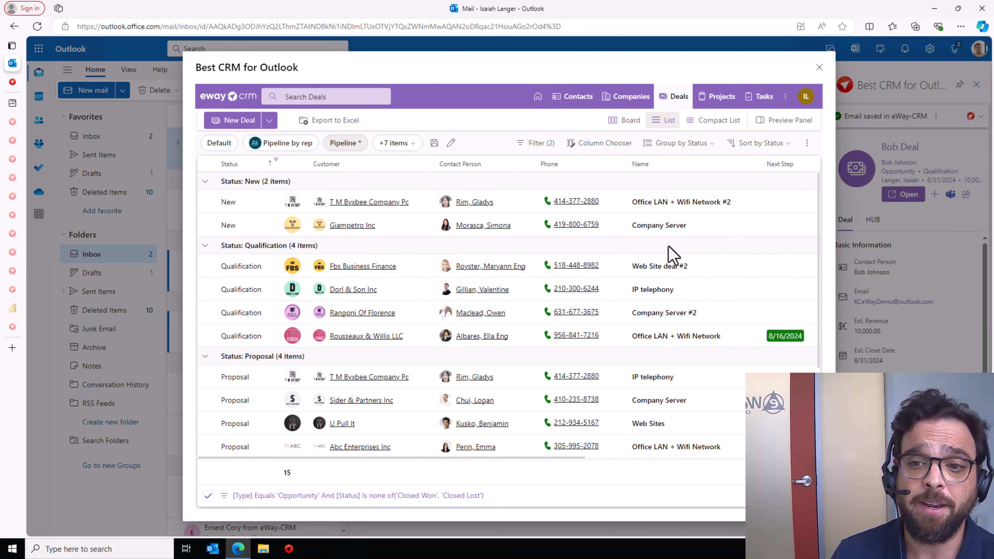
{"action": "double_click", "coordinate": [689, 228]}
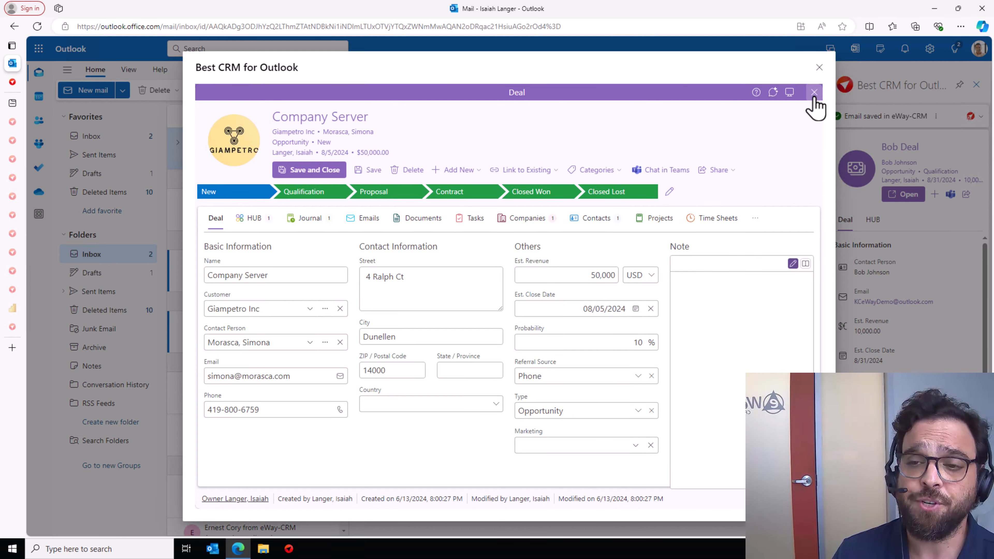
{"action": "left_click", "coordinate": [814, 92]}
Rename the Giampetro Inc deal to "Company Server Project" directly in the deals list
{"action": "left_click", "coordinate": [686, 228]}
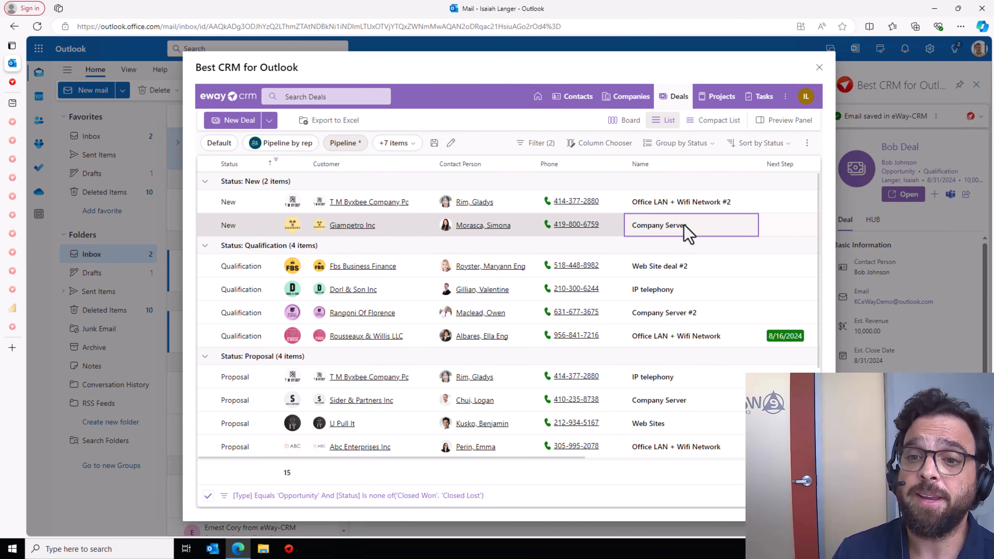
{"action": "left_click", "coordinate": [697, 229]}
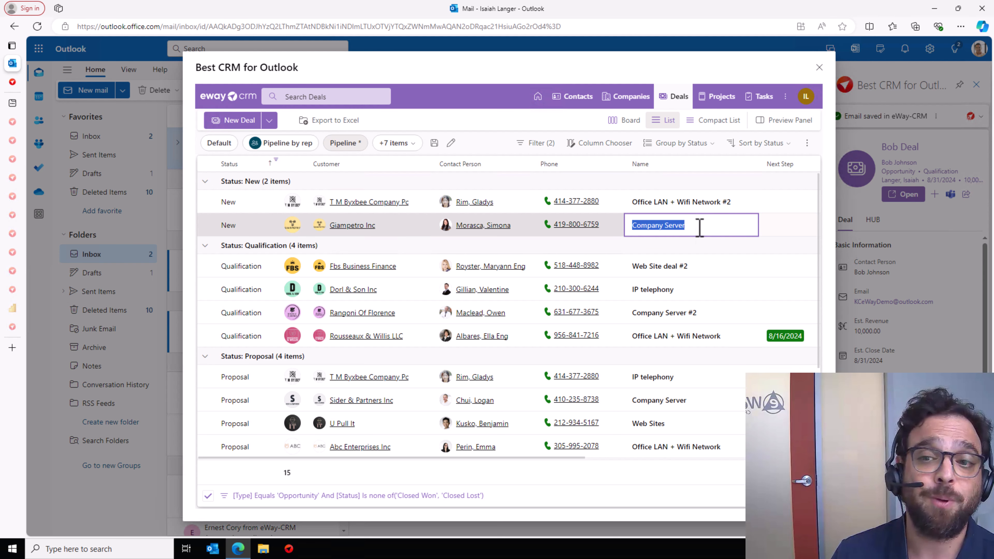
{"action": "left_click", "coordinate": [698, 230]}
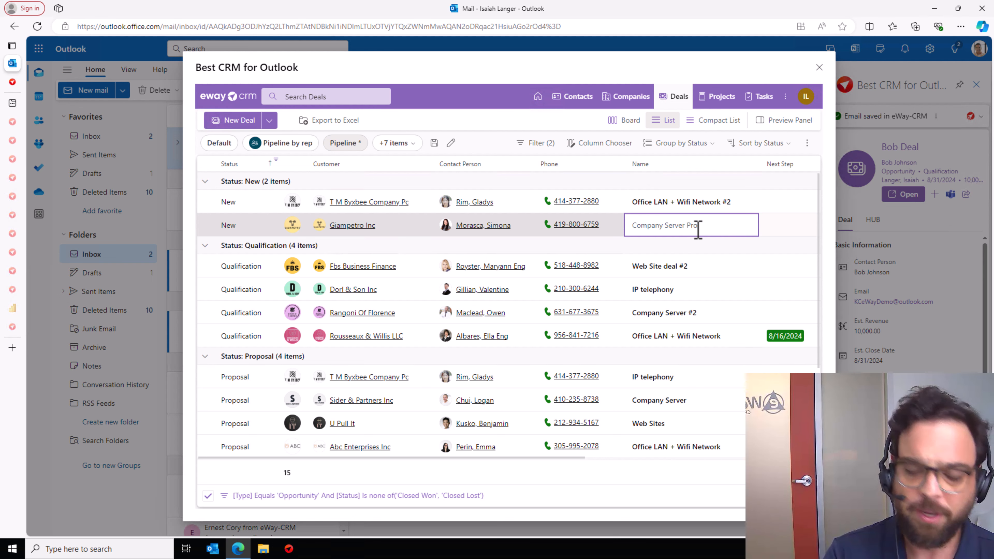
{"action": "left_click", "coordinate": [709, 275]}
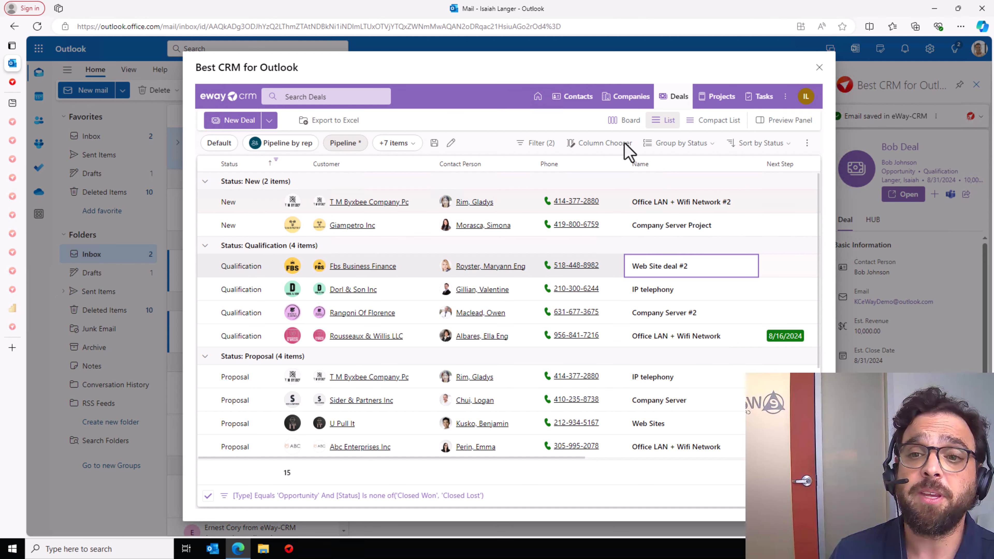
Return the deals to the board view and review the emails, journals and tasks of the Rousseaux & Willis LLC deal in Qualification
{"action": "left_click", "coordinate": [625, 120]}
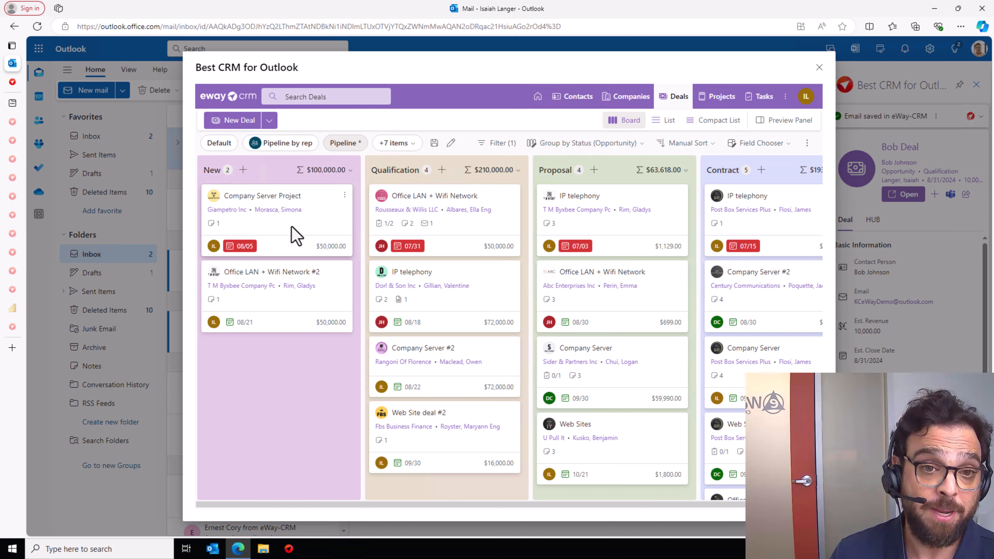
{"action": "left_click_drag", "start_coordinate": [296, 235], "coordinate": [321, 216]}
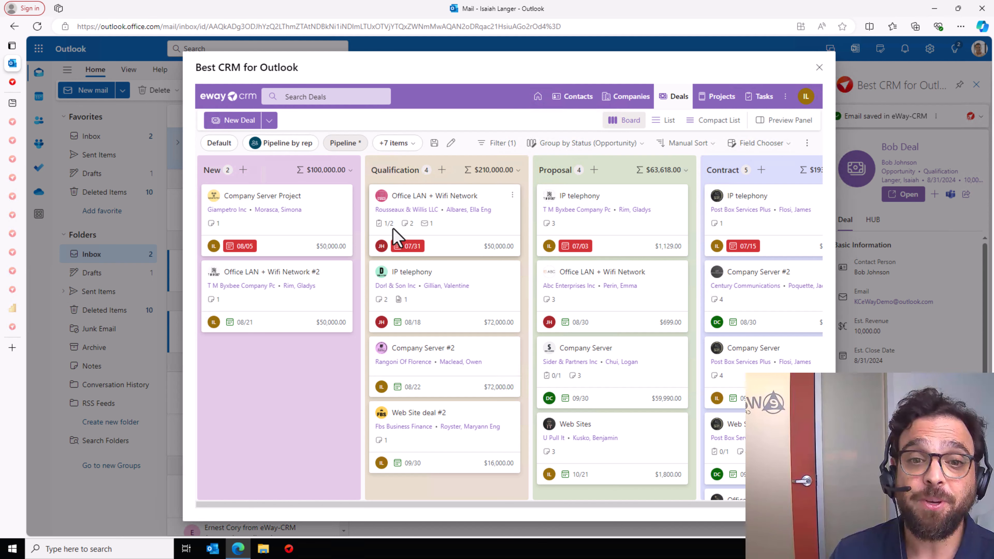
{"action": "left_click", "coordinate": [426, 224]}
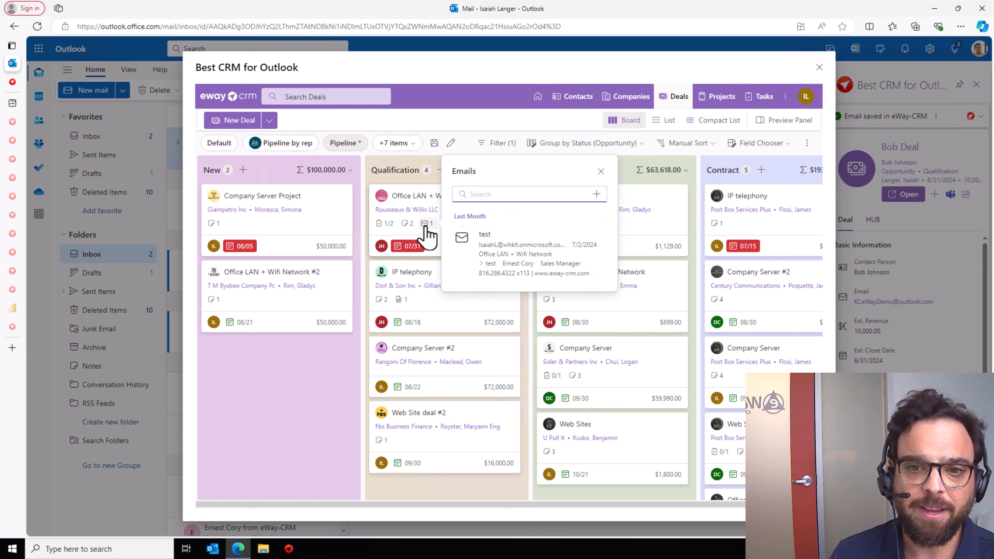
{"action": "left_click", "coordinate": [405, 223]}
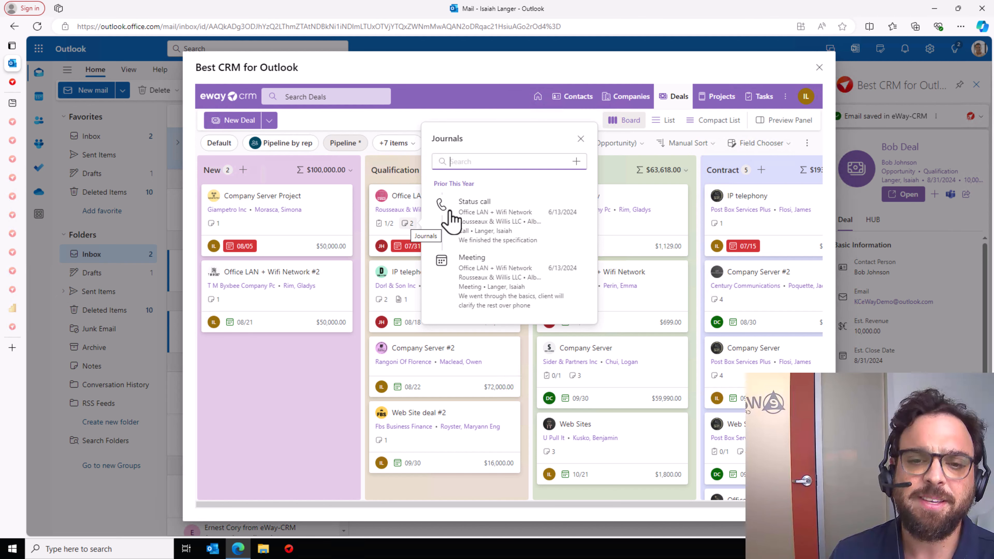
{"action": "left_click", "coordinate": [379, 223]}
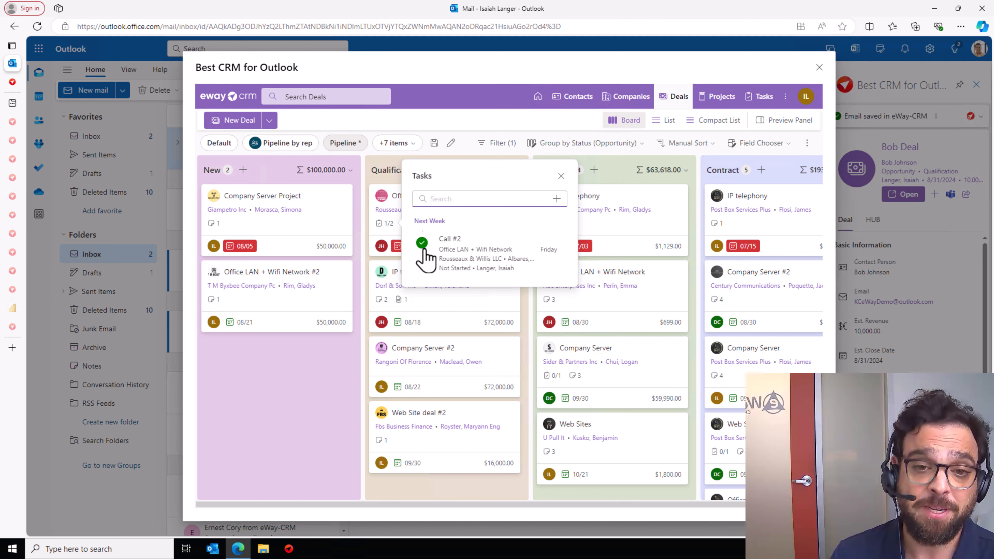
Close the deal's task list and add the Phone field to the deal cards on the pipeline board
{"action": "left_click", "coordinate": [309, 406]}
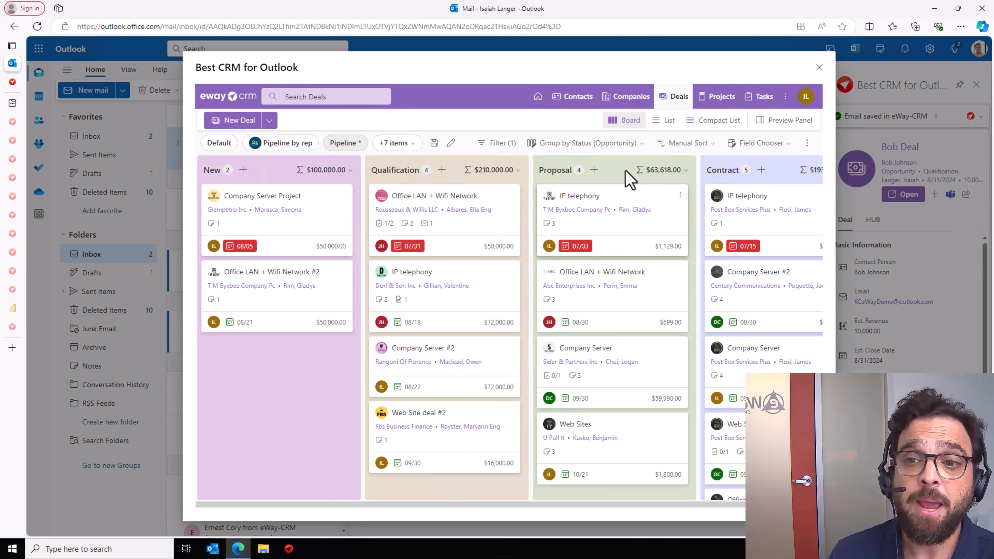
{"action": "left_click", "coordinate": [734, 151]}
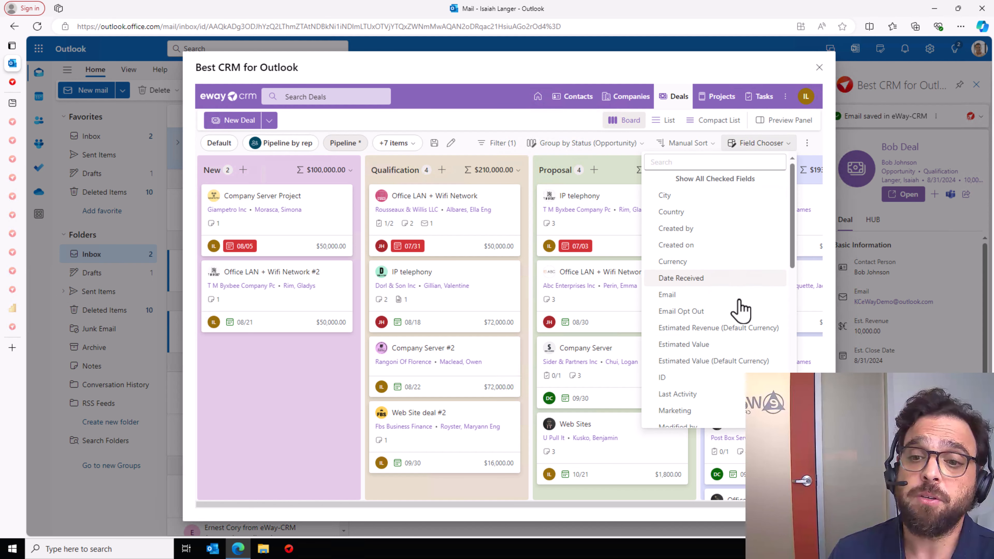
{"action": "scroll", "coordinate": [734, 326], "scroll_direction": "down", "scroll_amount": 5}
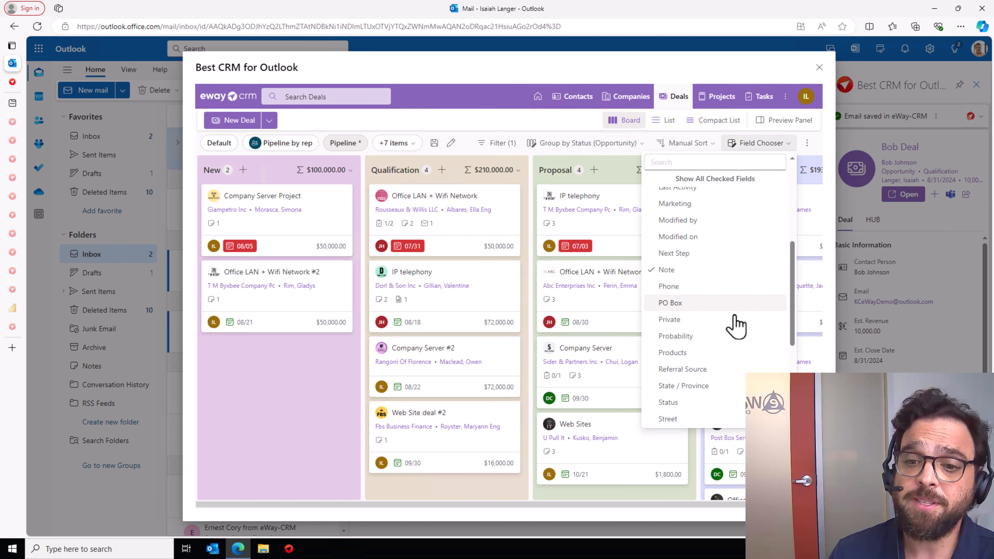
{"action": "left_click", "coordinate": [697, 291]}
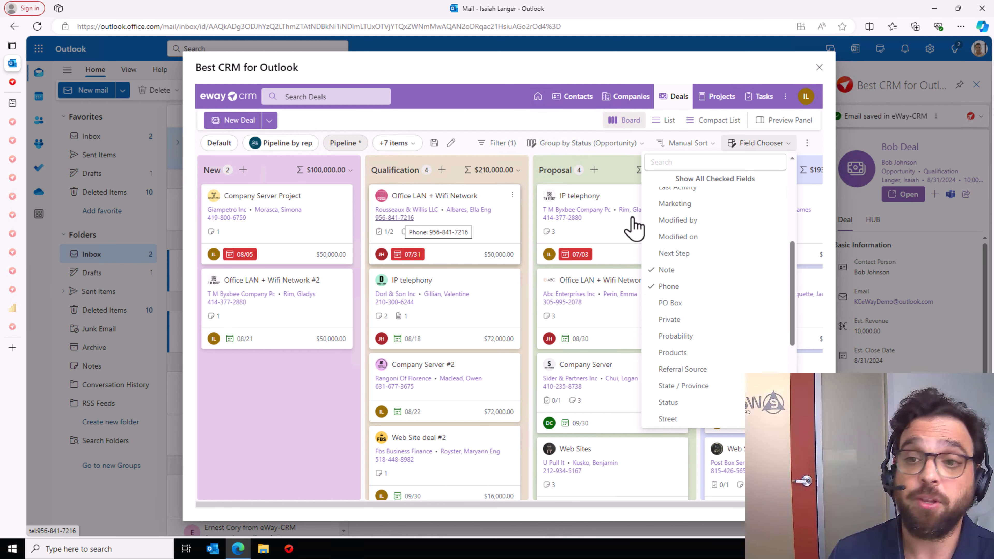
{"action": "left_click", "coordinate": [766, 145]}
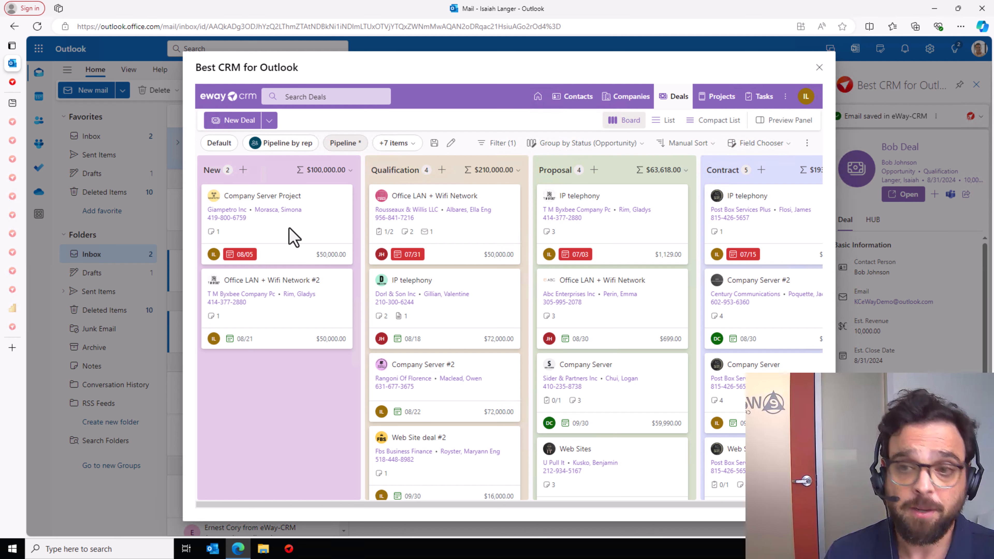
Show the Deals By Owners view as a board and reassign the IP telephony deal of T M Byxbee Company Pc to the second owner
{"action": "left_click", "coordinate": [385, 144]}
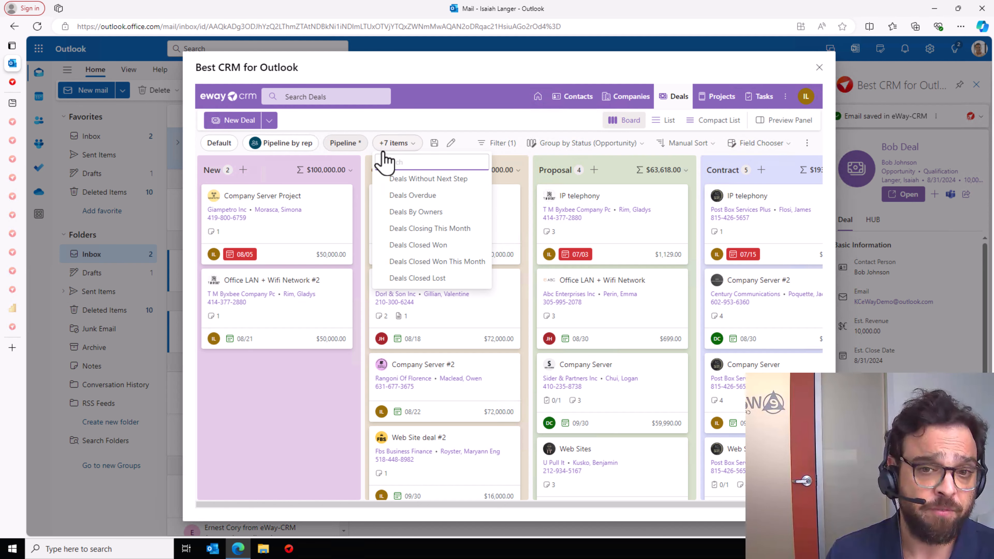
{"action": "left_click", "coordinate": [398, 212]}
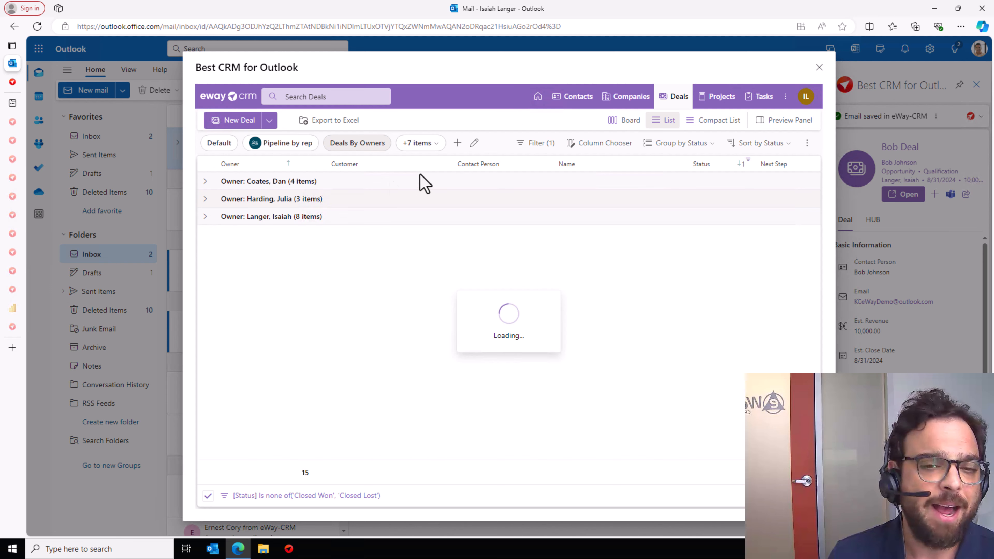
{"action": "left_click", "coordinate": [622, 121]}
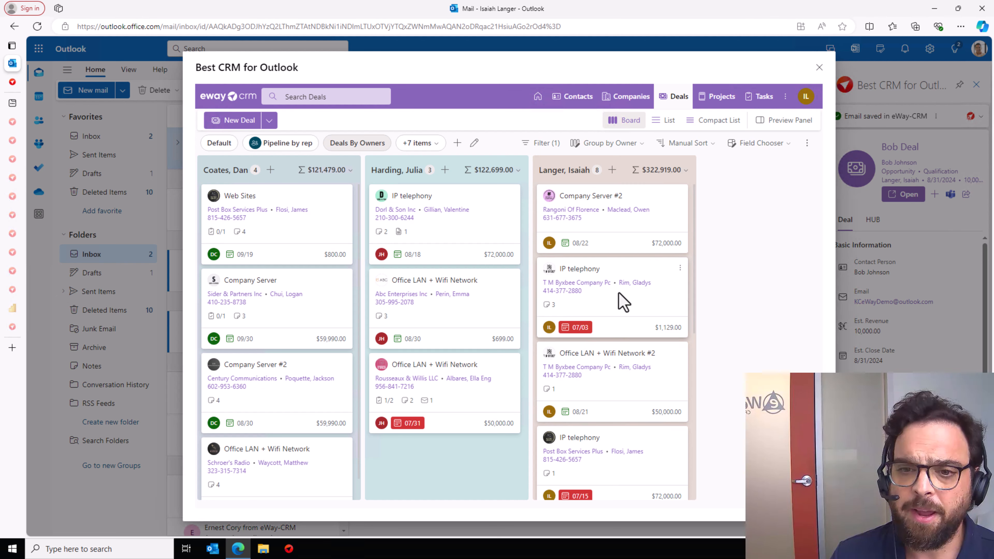
{"action": "left_click_drag", "start_coordinate": [564, 321], "coordinate": [454, 473]}
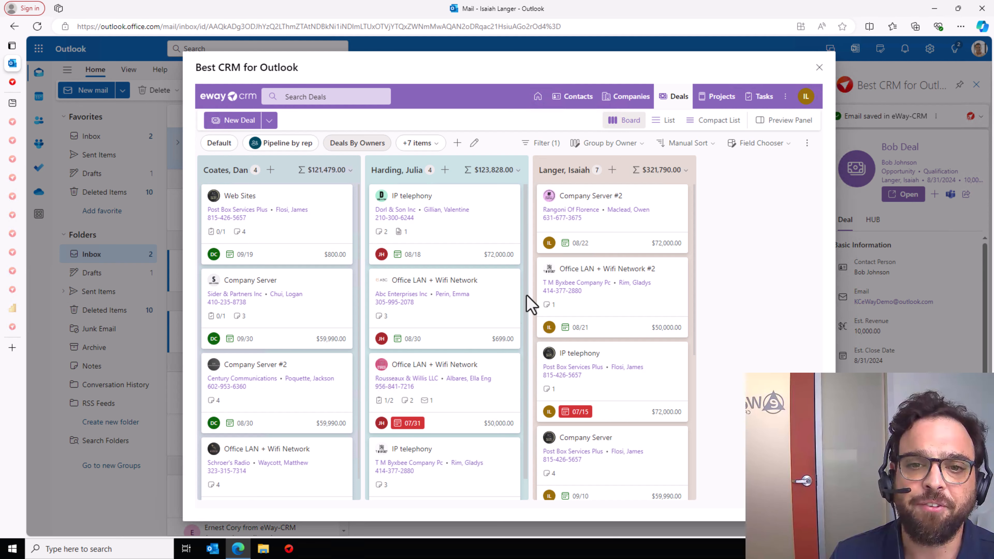